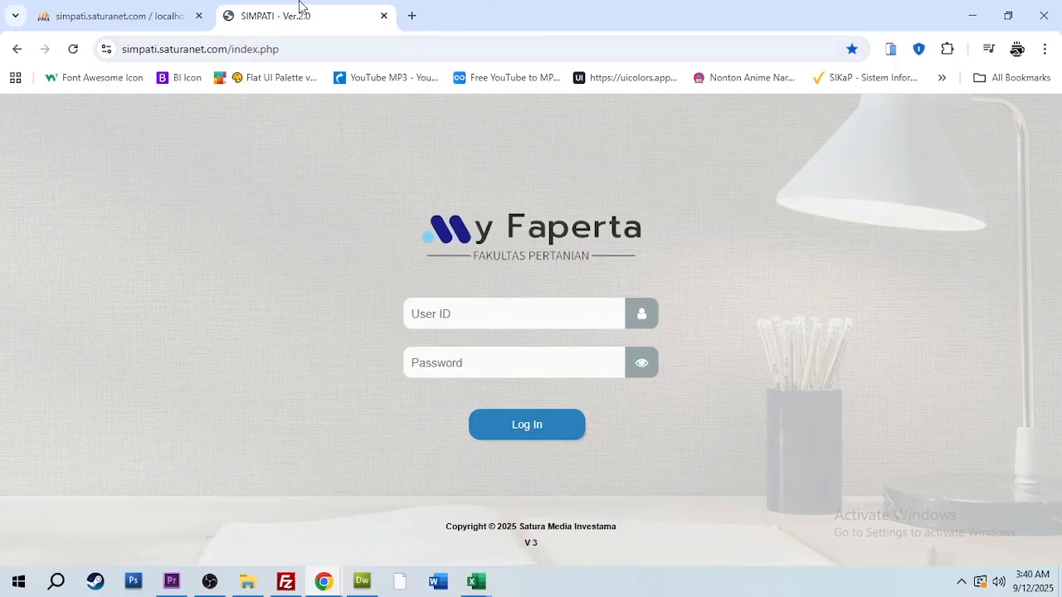
Load the login page at simpati.saturanet.com
{"action": "left_click", "coordinate": [291, 50]}
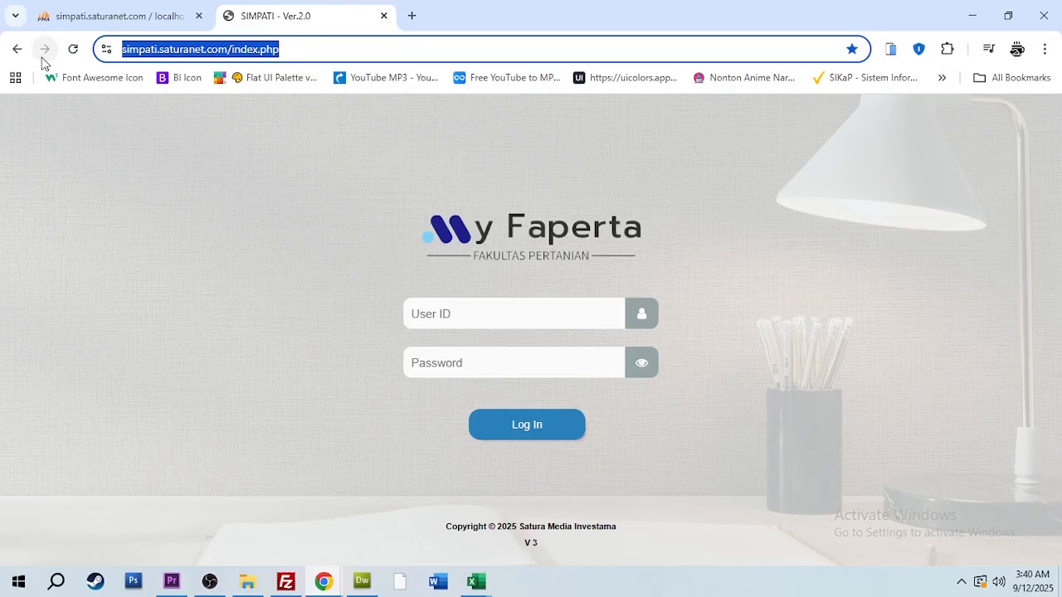
{"action": "type", "text": "simpati.sat"}
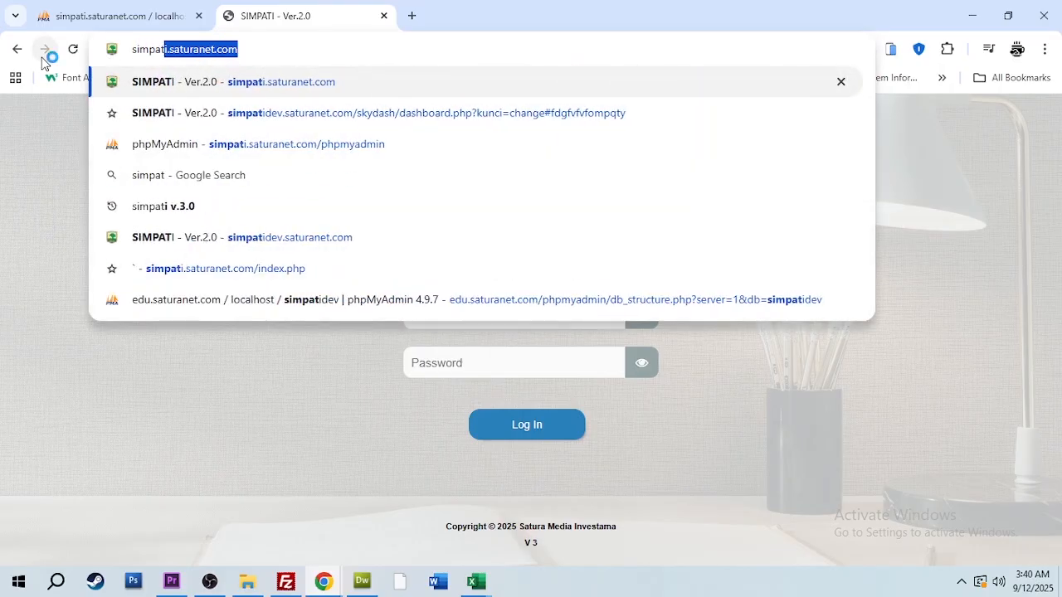
{"action": "type", "text": "uranet.com"}
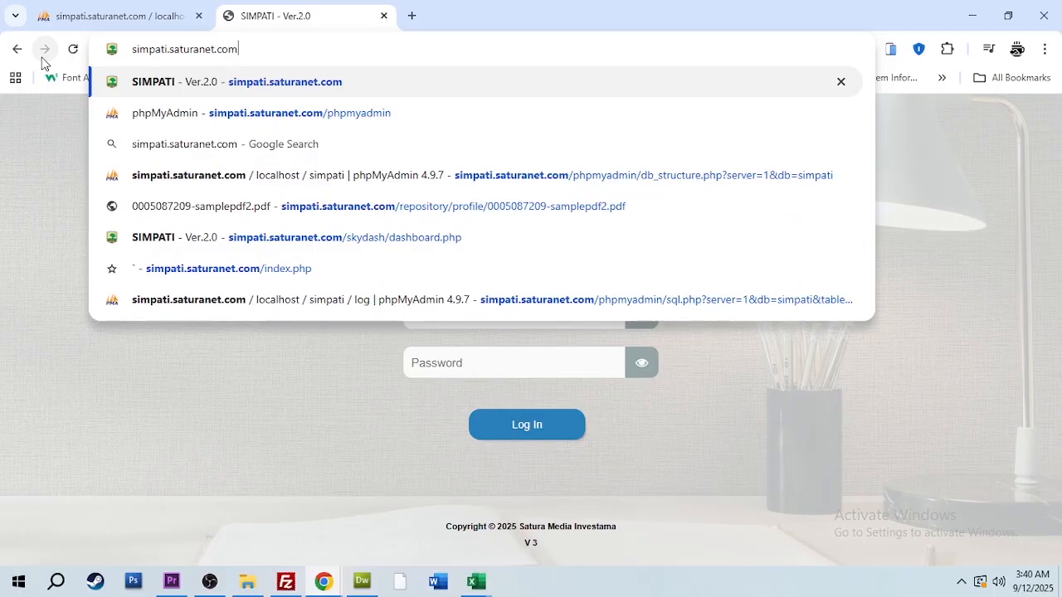
{"action": "left_click", "coordinate": [330, 91]}
Log in to My Faperta with the department admin's user ID and account password
{"action": "left_click", "coordinate": [509, 312]}
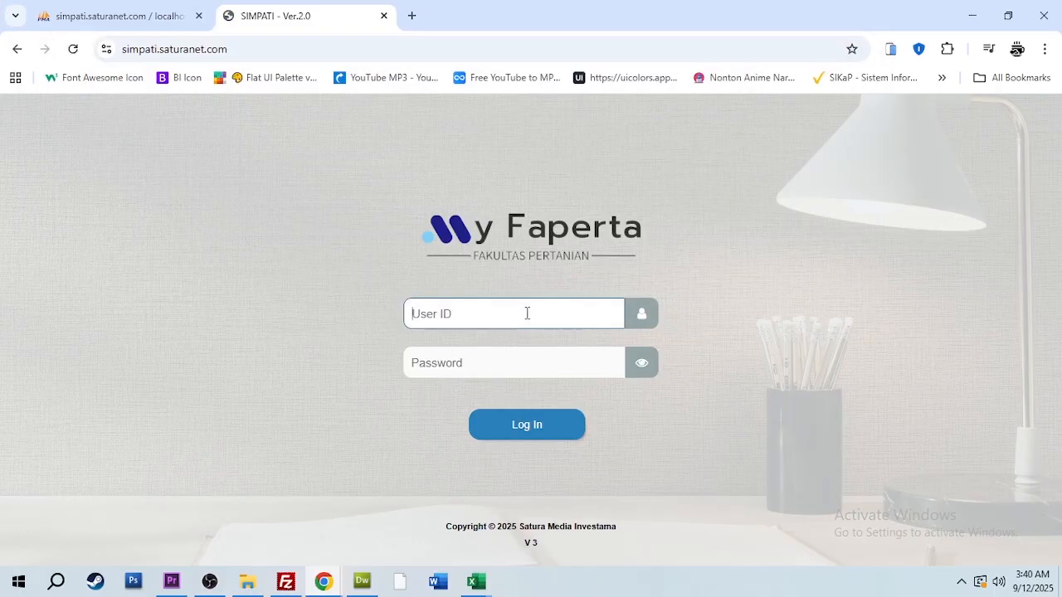
{"action": "left_click", "coordinate": [526, 312]}
{"action": "type", "text": "AE"}
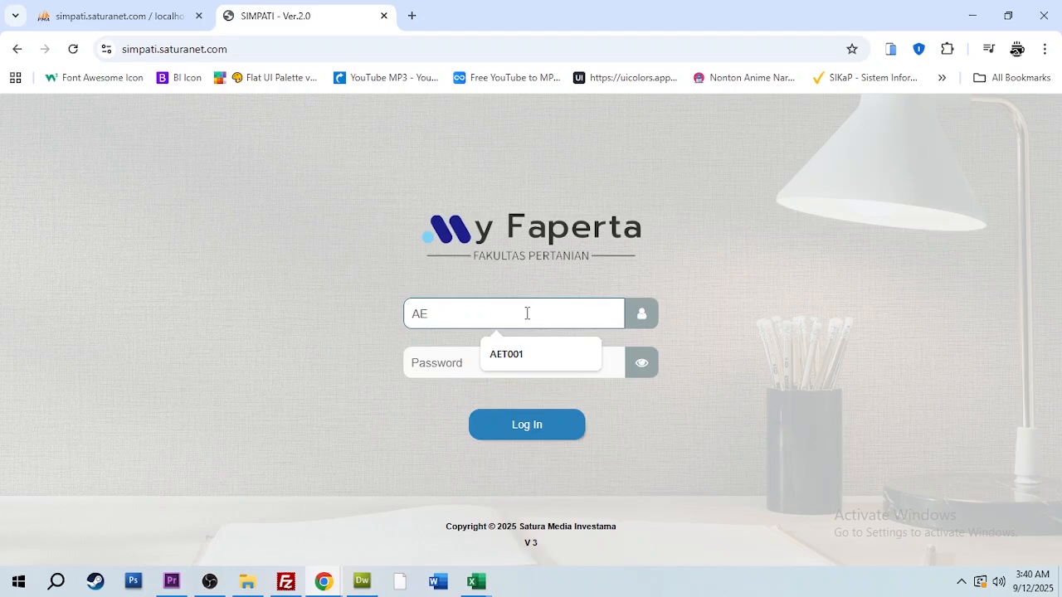
{"action": "type", "text": "T001"}
{"action": "key", "text": "Tab"}
{"action": "type", "text": "123"}
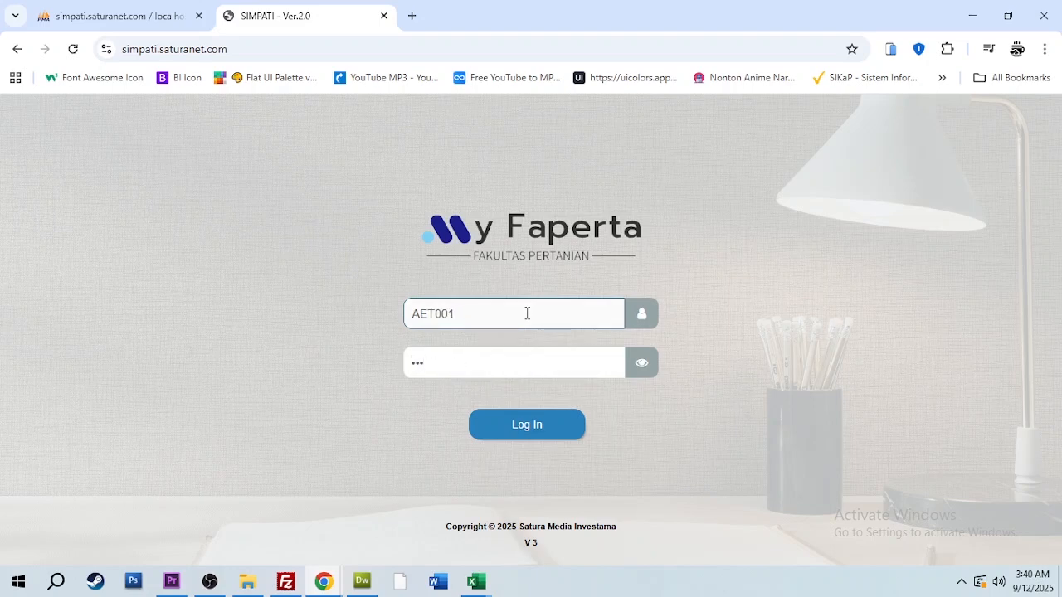
{"action": "left_click", "coordinate": [530, 426]}
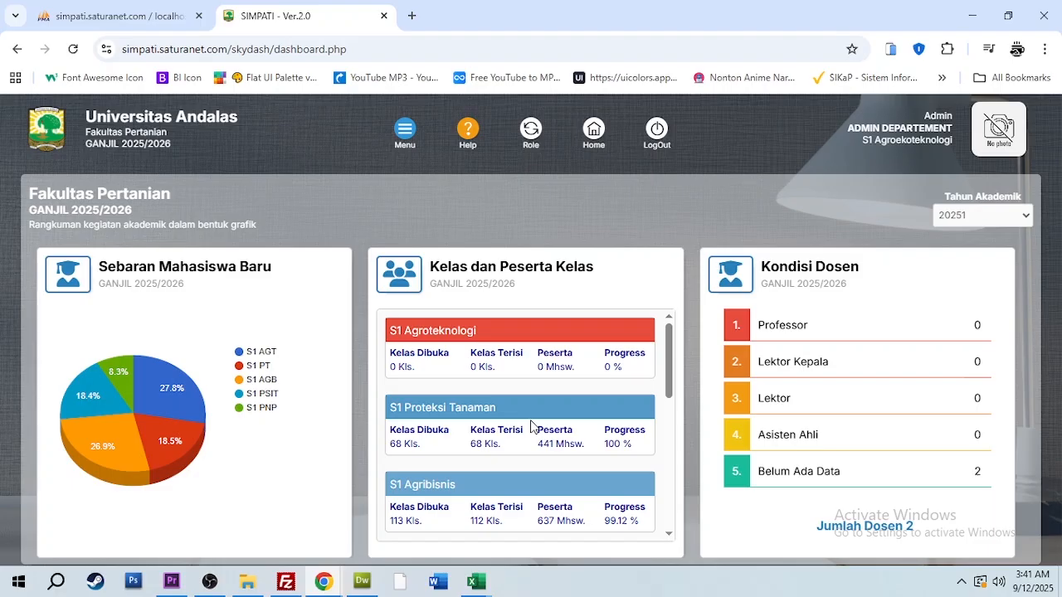
Look over the dashboard charts and open the Kelas Perkuliahan page of the Kelas module
{"action": "scroll", "coordinate": [707, 410], "scroll_direction": "down", "scroll_amount": 10}
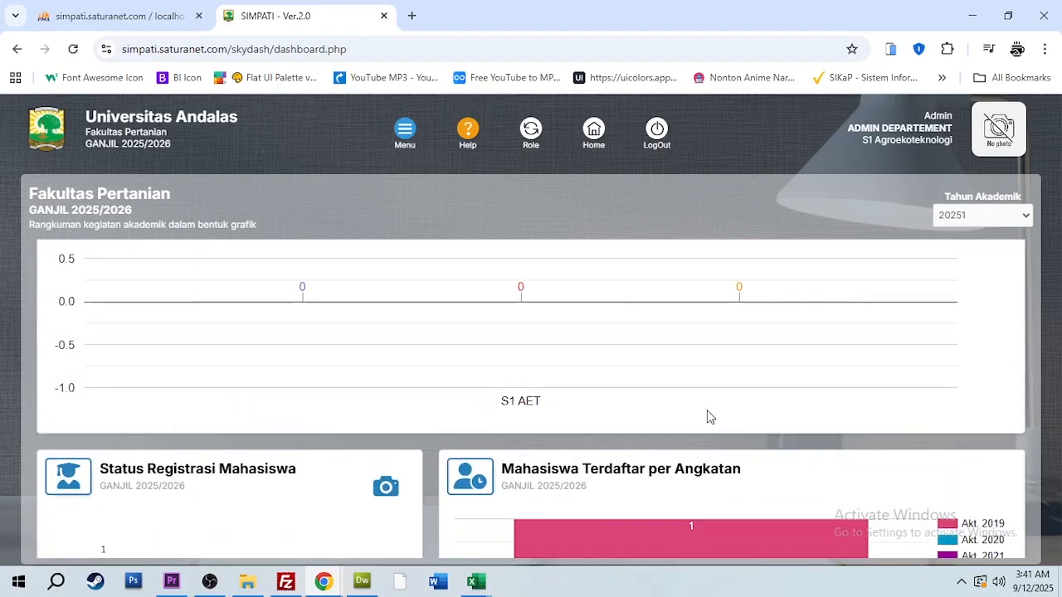
{"action": "scroll", "coordinate": [706, 416], "scroll_direction": "down", "scroll_amount": 4}
{"action": "scroll", "coordinate": [707, 409], "scroll_direction": "up", "scroll_amount": 8}
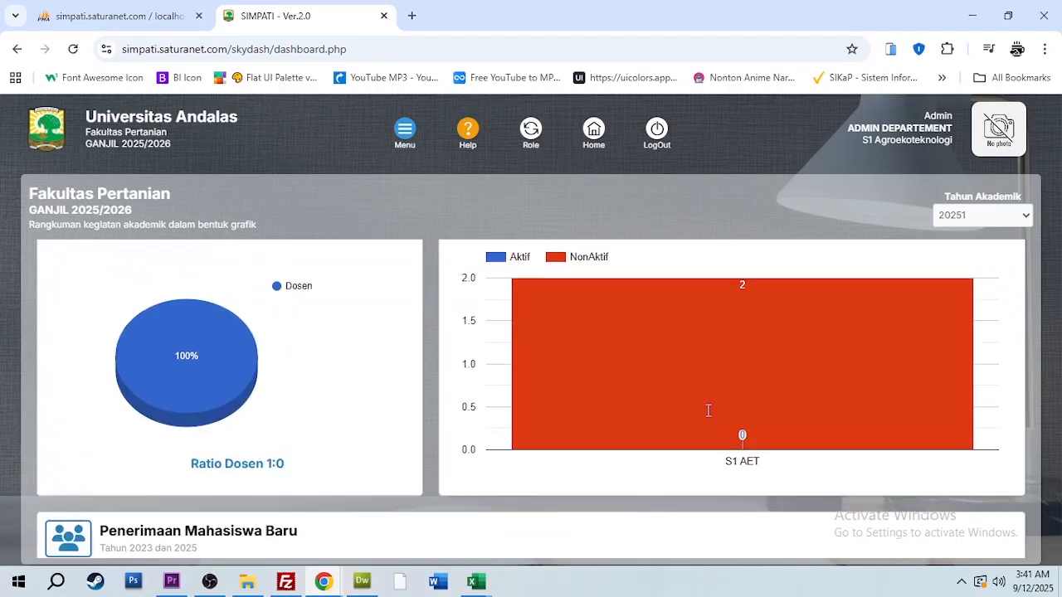
{"action": "scroll", "coordinate": [707, 410], "scroll_direction": "up", "scroll_amount": 3}
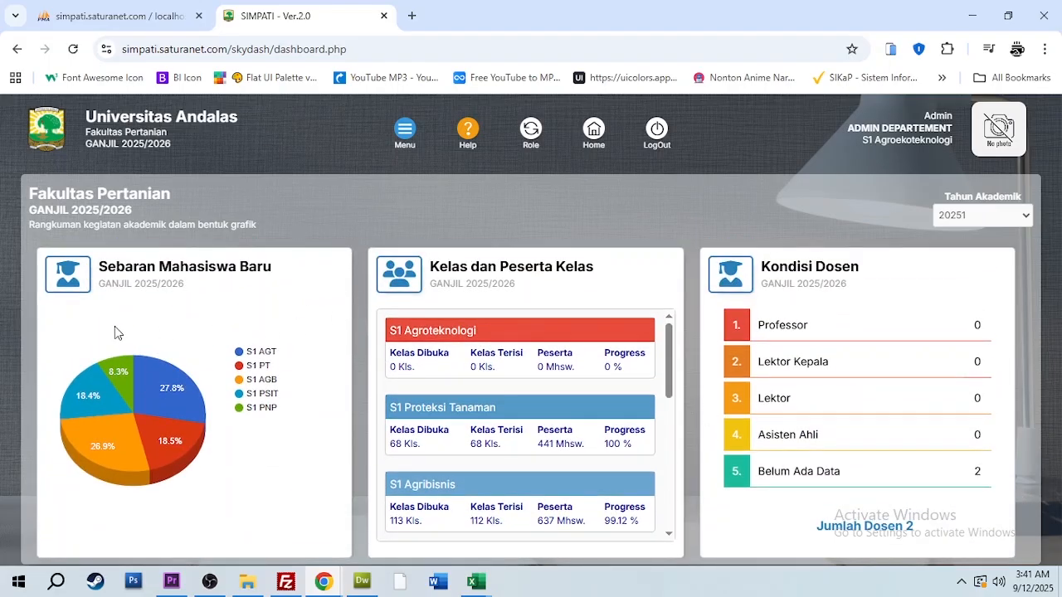
{"action": "left_click", "coordinate": [403, 133]}
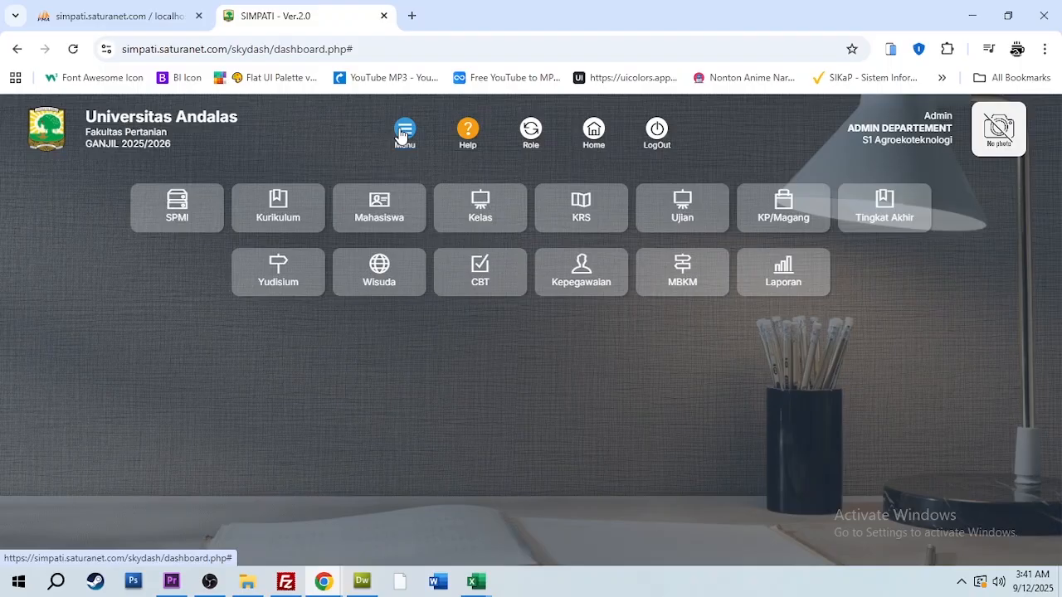
{"action": "left_click", "coordinate": [479, 208]}
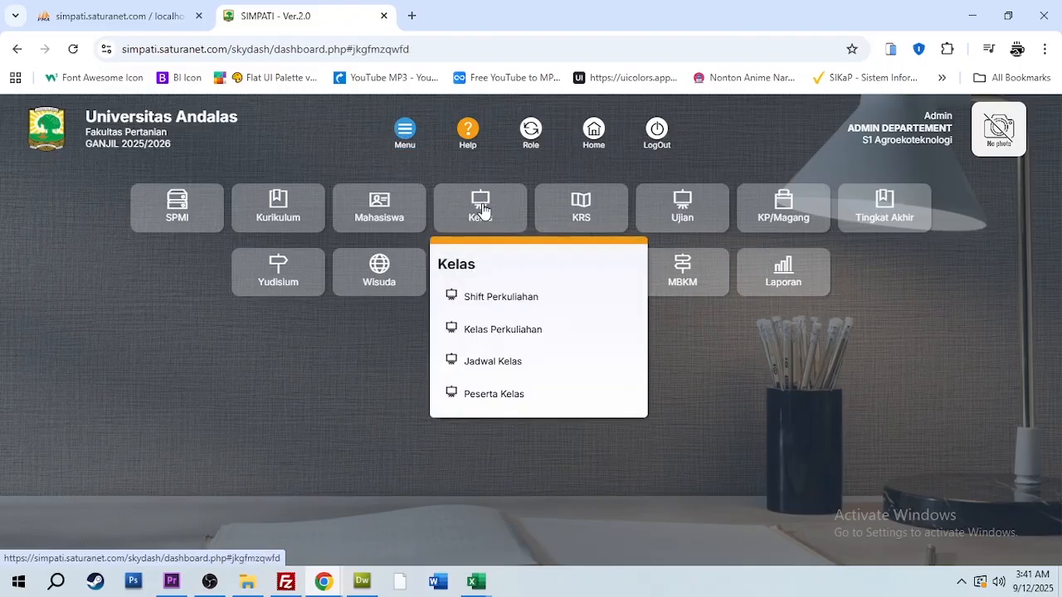
{"action": "left_click", "coordinate": [485, 336]}
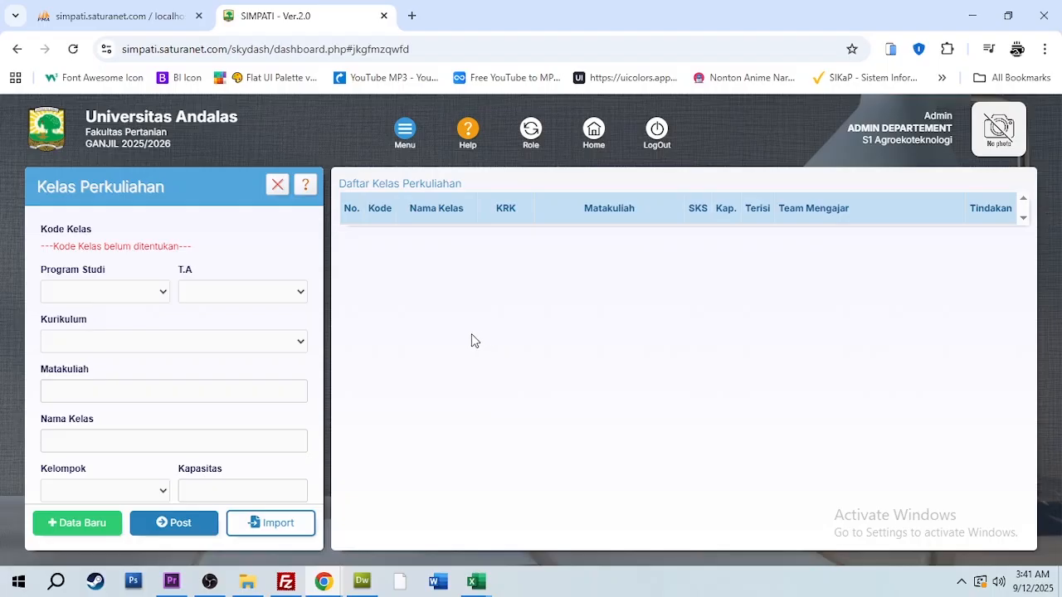
Start a new class record with Program Studi S1 Agroekoteknologi and T.A GANJIL 2025/2026
{"action": "left_click", "coordinate": [97, 525]}
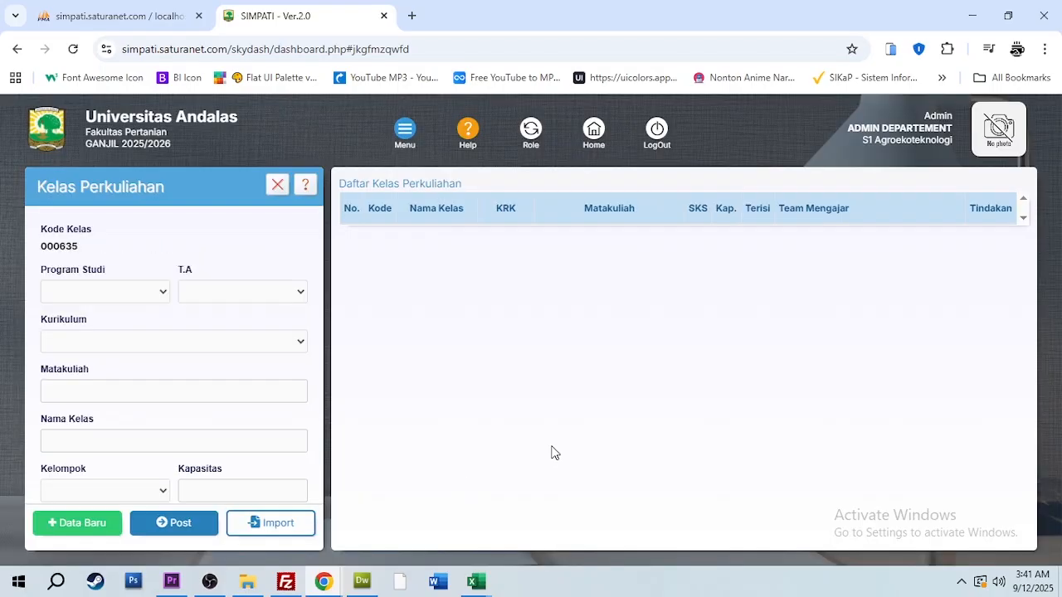
{"action": "left_click_drag", "start_coordinate": [41, 245], "coordinate": [81, 248]}
{"action": "left_click", "coordinate": [138, 295]}
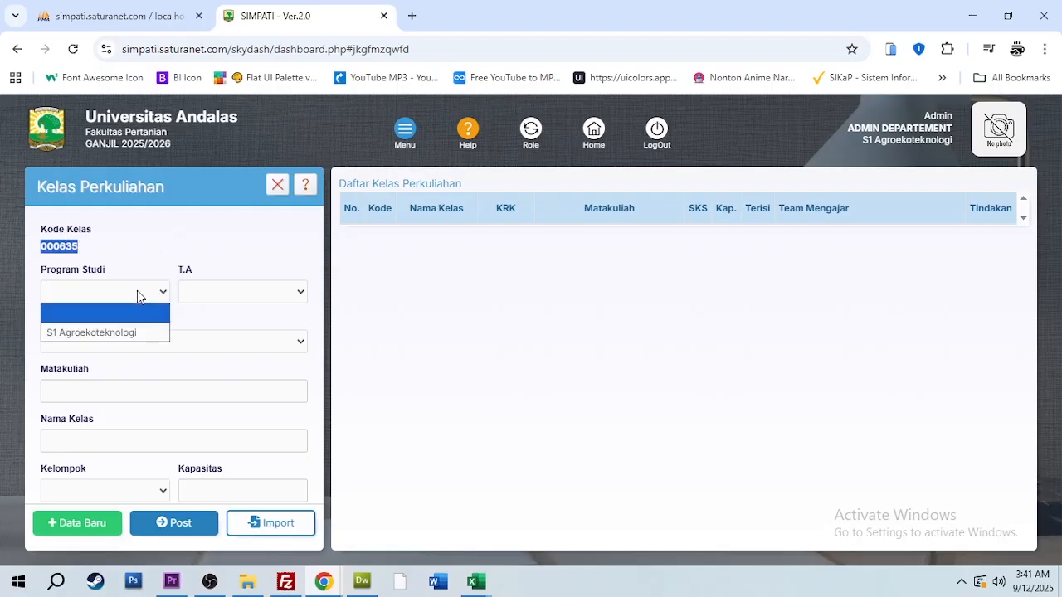
{"action": "left_click", "coordinate": [134, 333]}
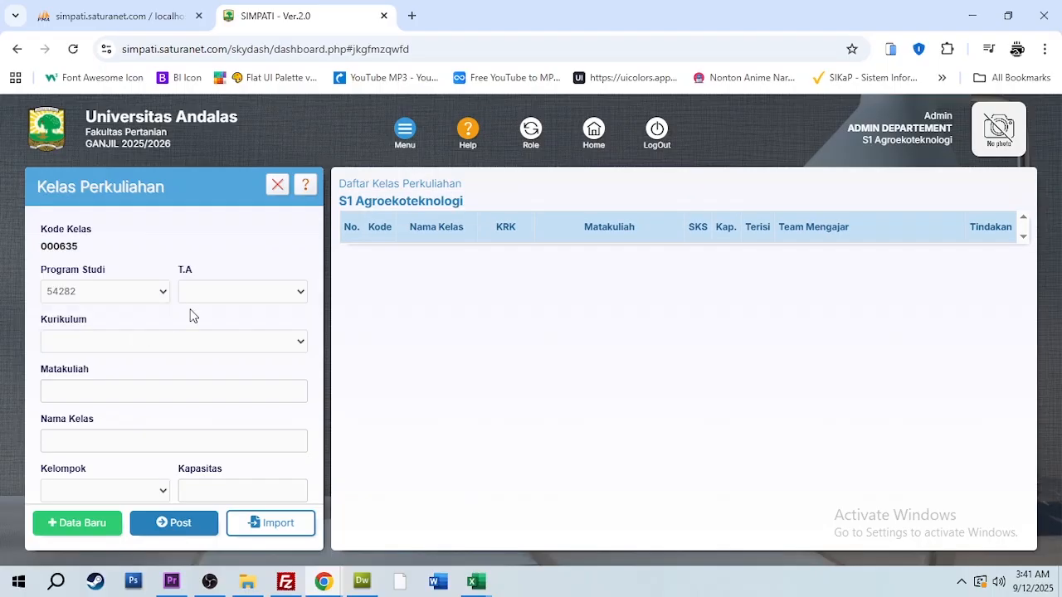
{"action": "left_click", "coordinate": [265, 299]}
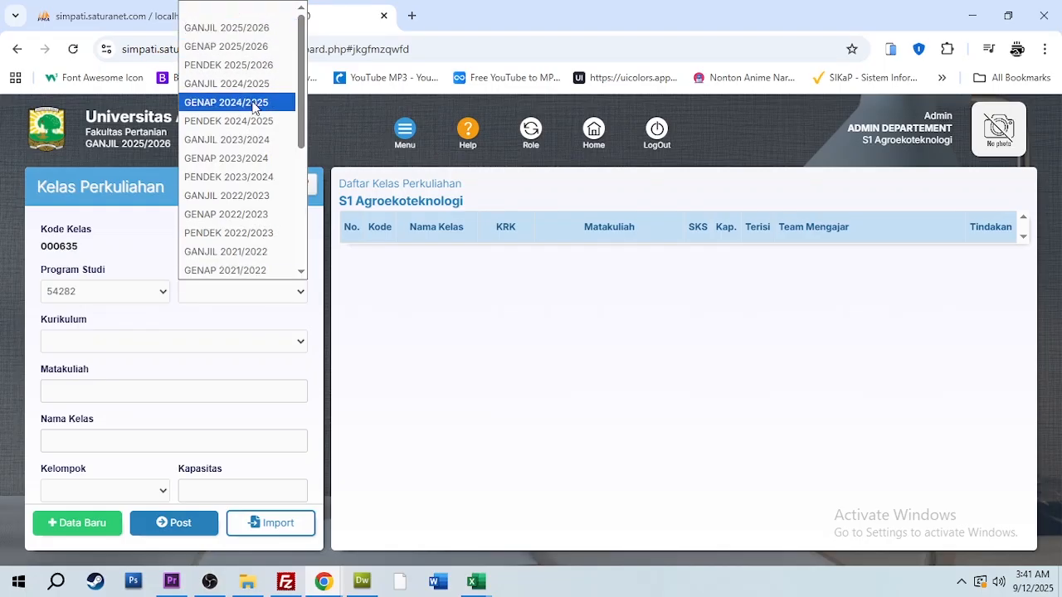
{"action": "left_click", "coordinate": [251, 30]}
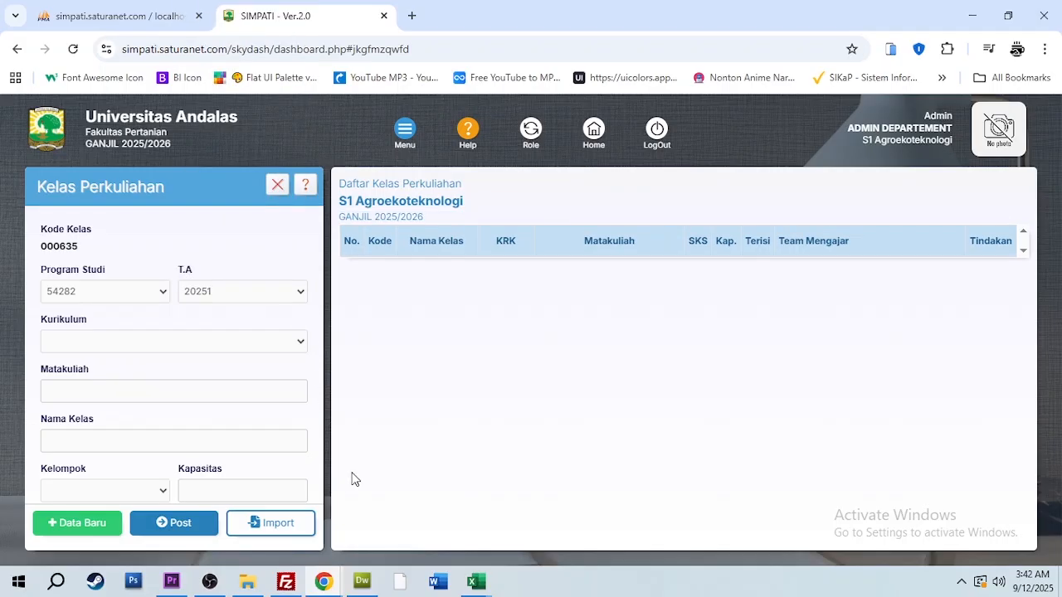
Set the class's Kurikulum to Kurikulum Contoh and its Matakuliah to TEST1
{"action": "left_click", "coordinate": [174, 342]}
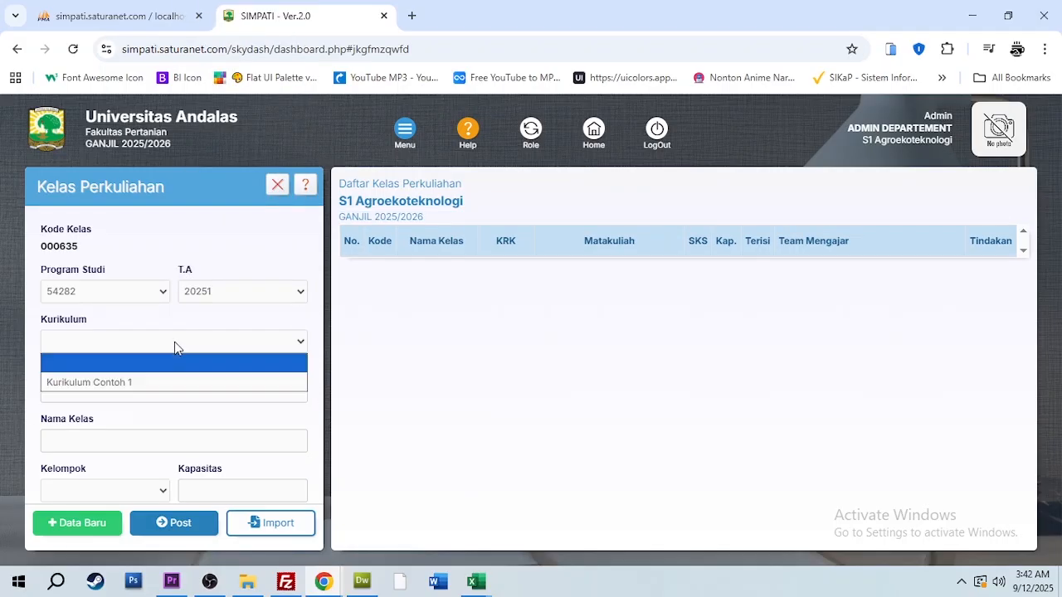
{"action": "left_click", "coordinate": [129, 382]}
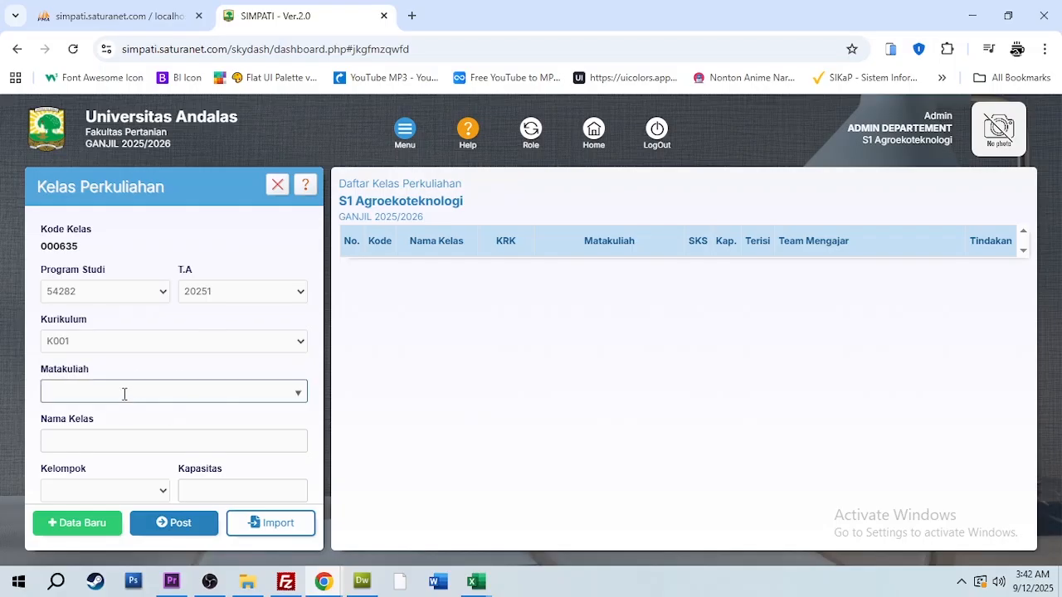
{"action": "left_click", "coordinate": [139, 390]}
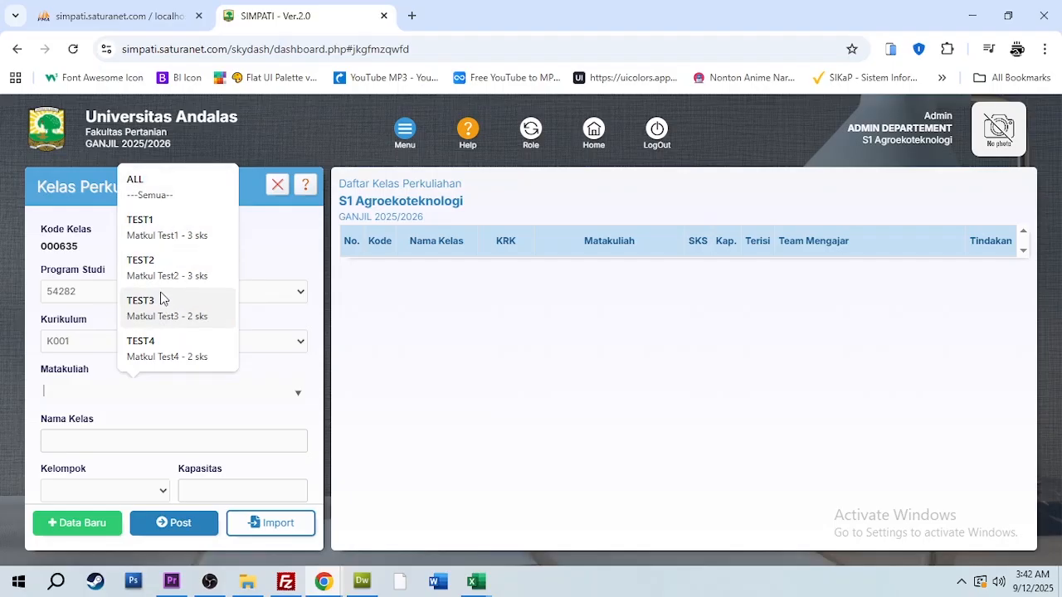
{"action": "left_click", "coordinate": [159, 241]}
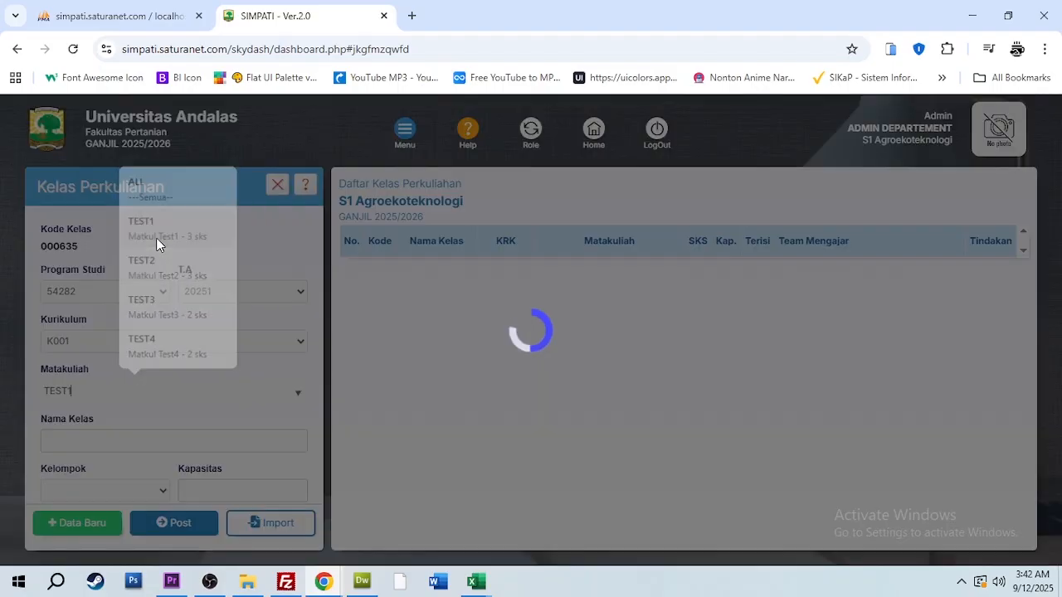
Name the class "1 AET A" and set its Kelompok to REGULER + MANDIRI
{"action": "left_click", "coordinate": [91, 440]}
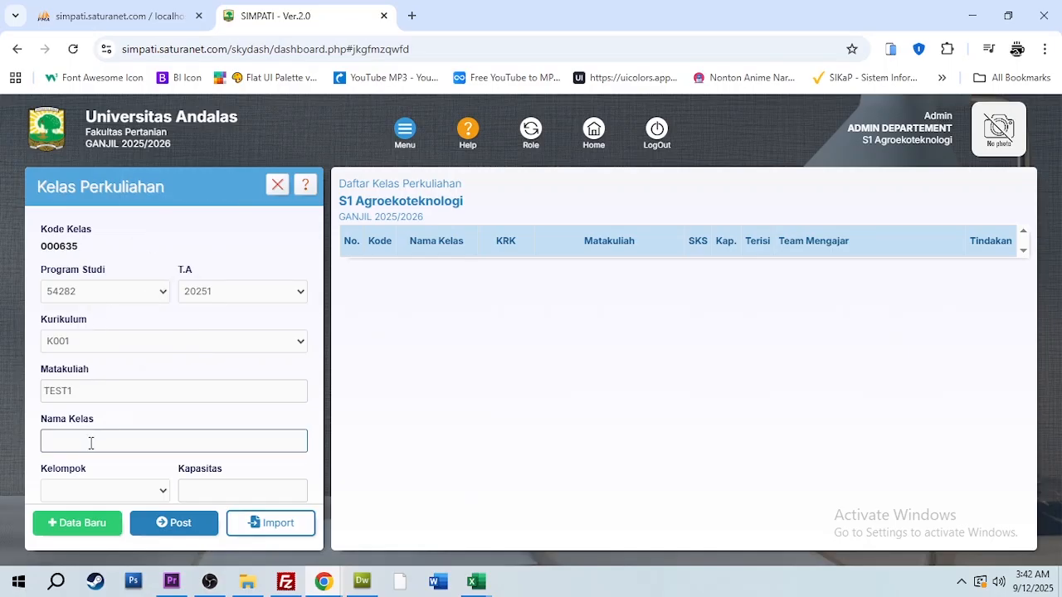
{"action": "left_click", "coordinate": [96, 439]}
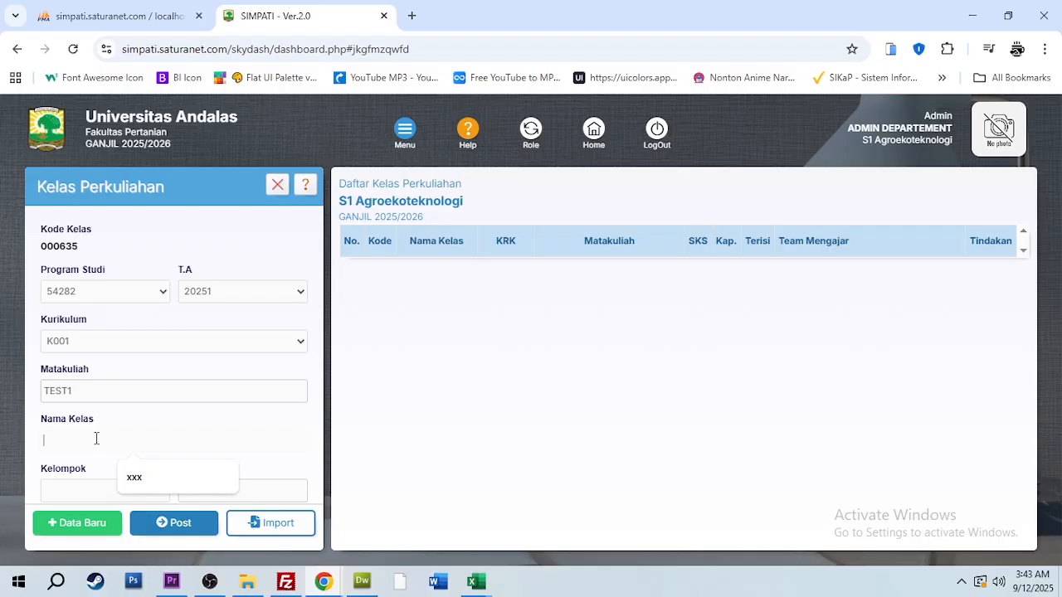
{"action": "type", "text": "1"}
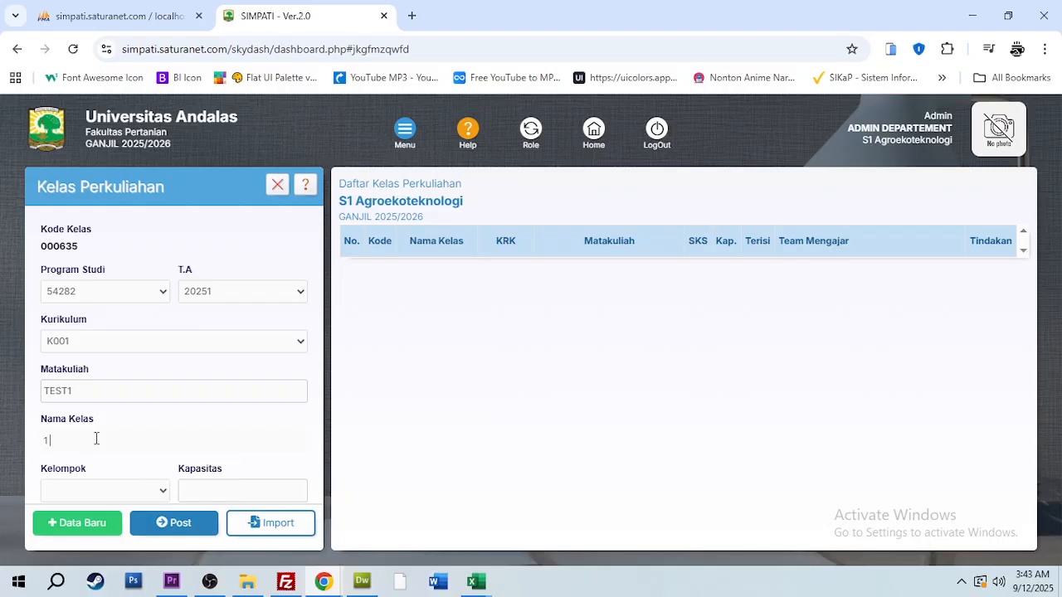
{"action": "type", "text": " AET A"}
{"action": "left_click", "coordinate": [133, 491]}
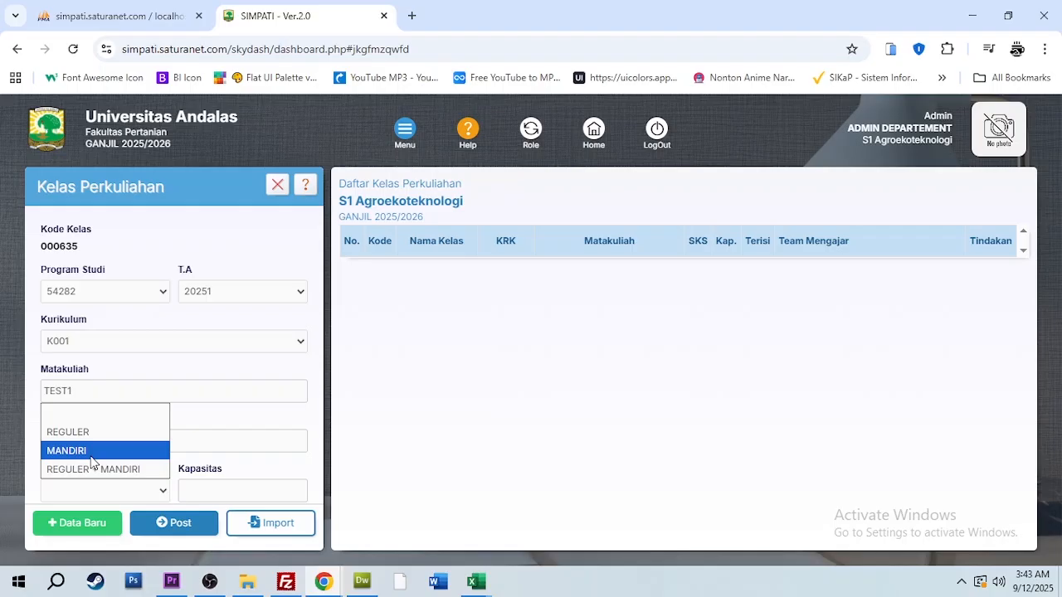
{"action": "left_click", "coordinate": [112, 476]}
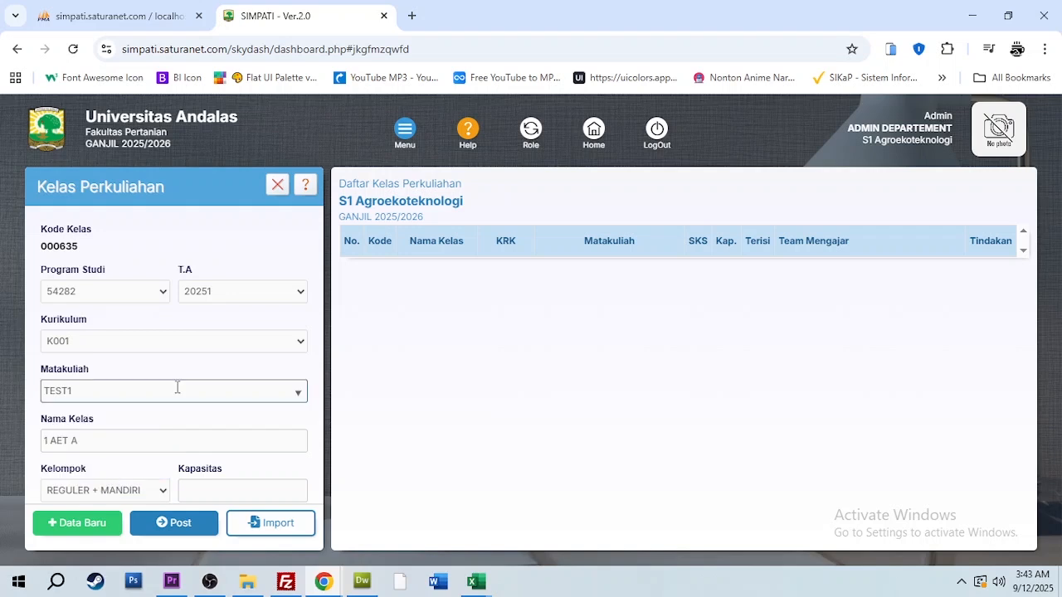
Set the class's Kapasitas to 50 and post the new class record
{"action": "left_click", "coordinate": [206, 488]}
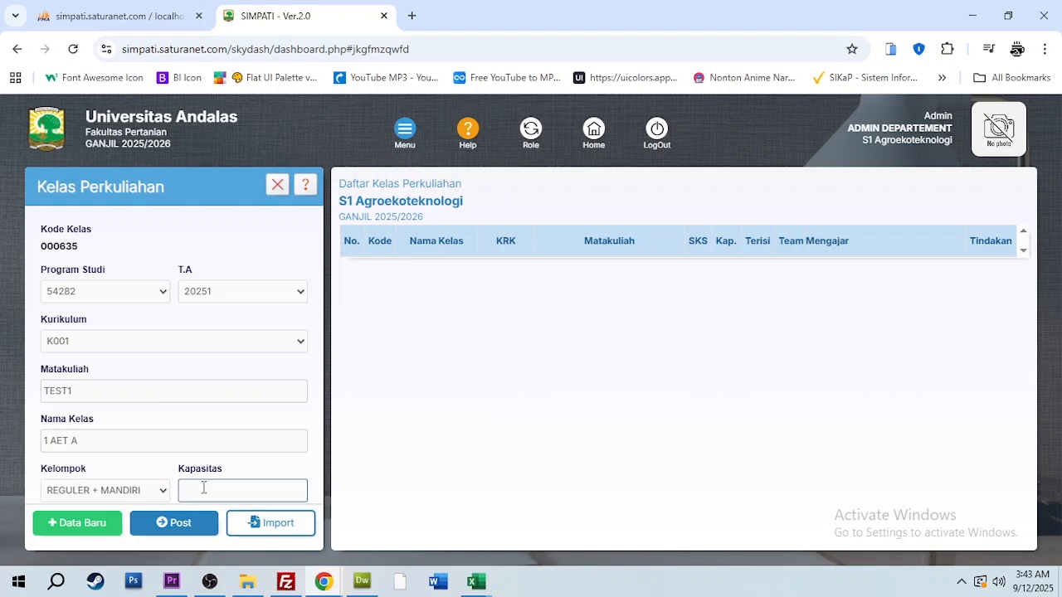
{"action": "left_click", "coordinate": [206, 488]}
{"action": "scroll", "coordinate": [199, 393], "scroll_direction": "down", "scroll_amount": 1}
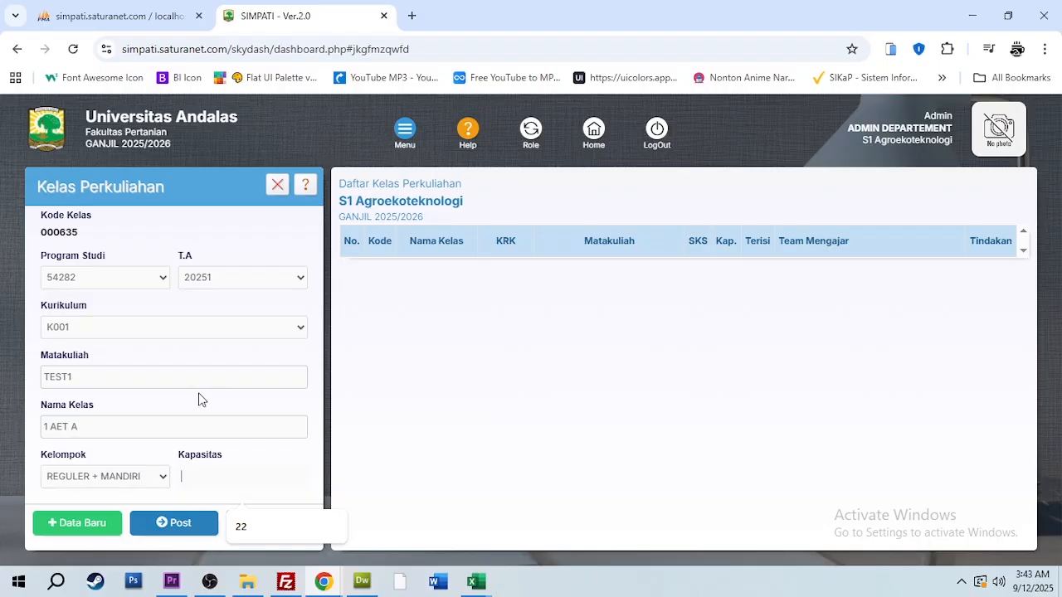
{"action": "type", "text": "50"}
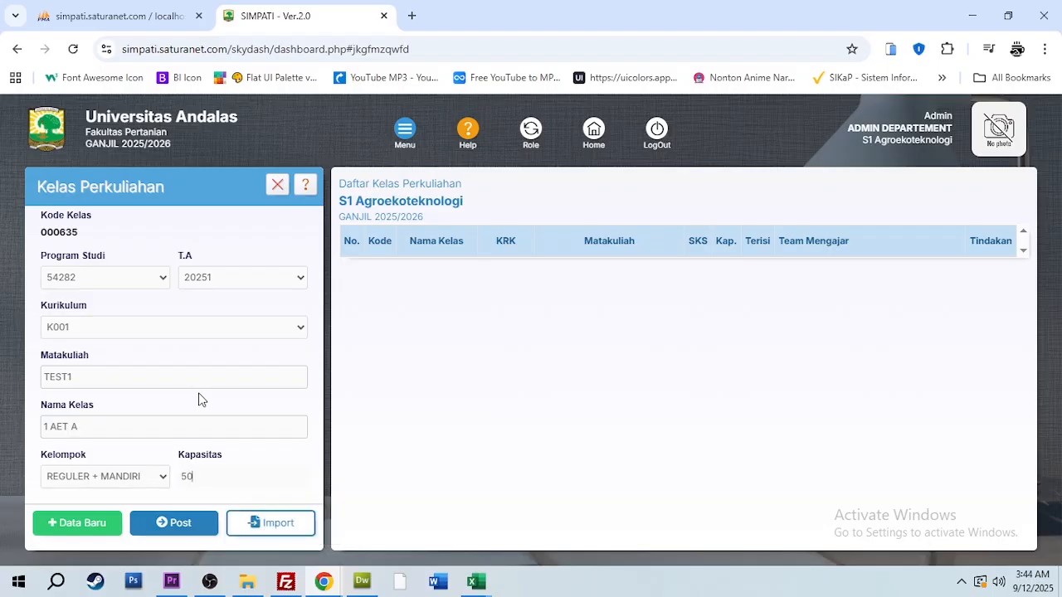
{"action": "scroll", "coordinate": [198, 393], "scroll_direction": "up", "scroll_amount": 1}
{"action": "scroll", "coordinate": [198, 393], "scroll_direction": "down", "scroll_amount": 1}
{"action": "left_click", "coordinate": [176, 526]}
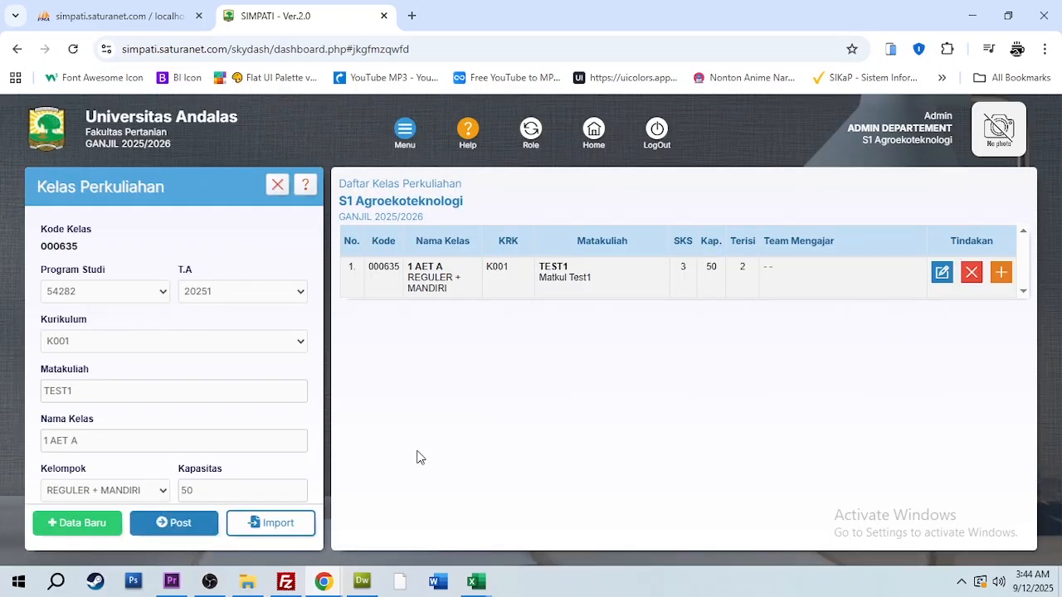
Review the 1 AET A row in the class list and open its Tambah Team Mengajar form
{"action": "left_click_drag", "start_coordinate": [353, 267], "coordinate": [696, 292]}
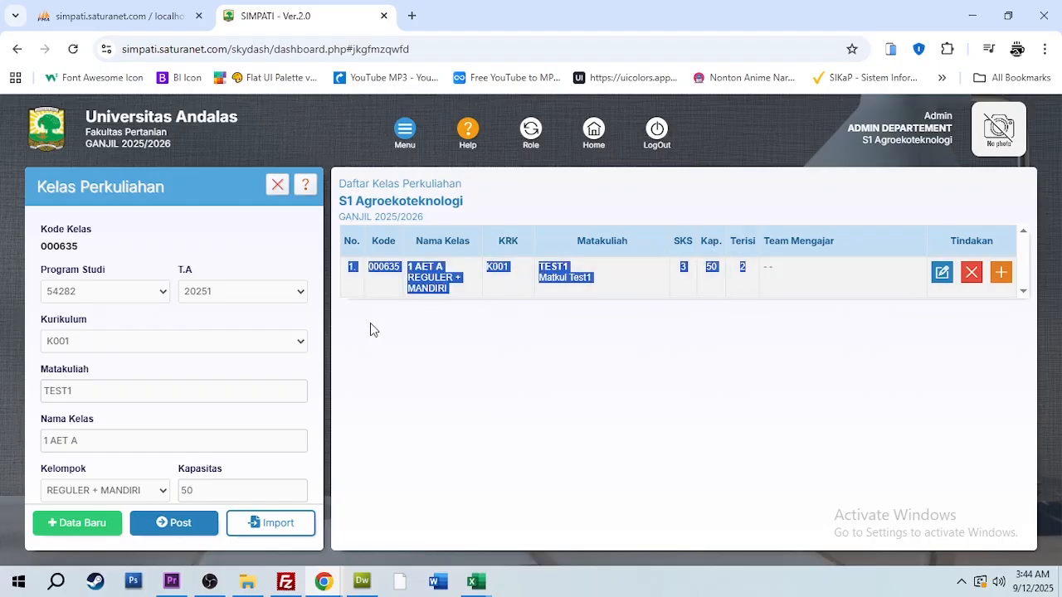
{"action": "left_click", "coordinate": [415, 280]}
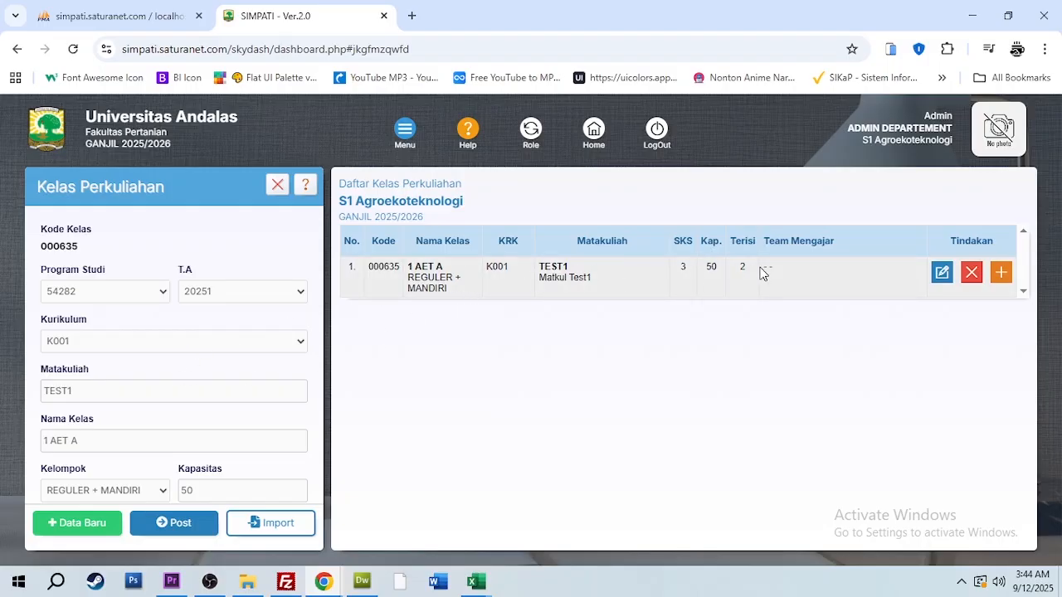
{"action": "left_click_drag", "start_coordinate": [763, 272], "coordinate": [828, 272]}
{"action": "left_click", "coordinate": [1001, 274]}
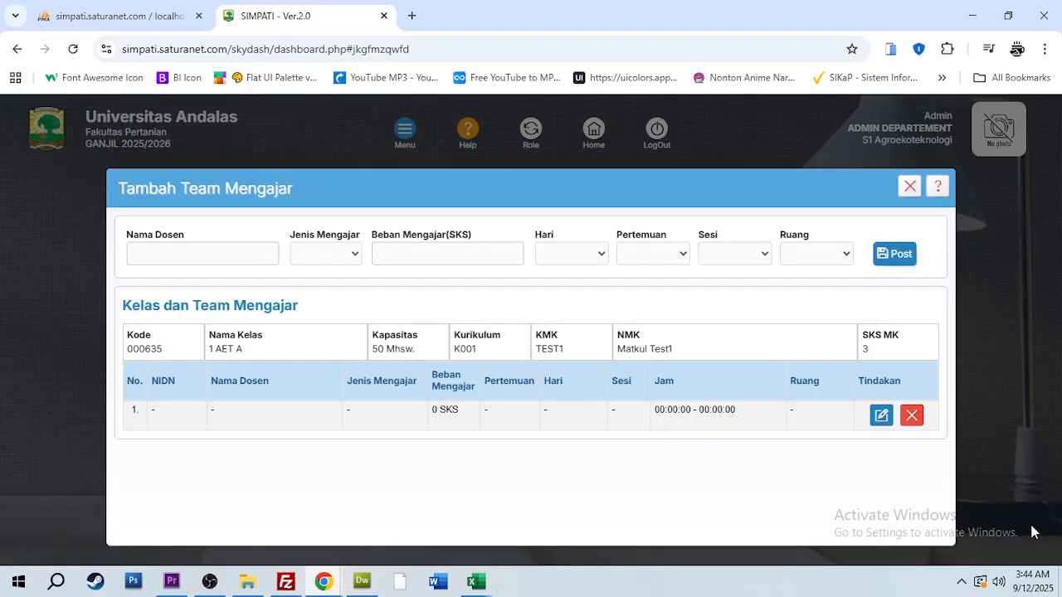
Choose the second listed lecturer as Nama Dosen and set Jenis Mengajar to TEORI
{"action": "left_click", "coordinate": [252, 252]}
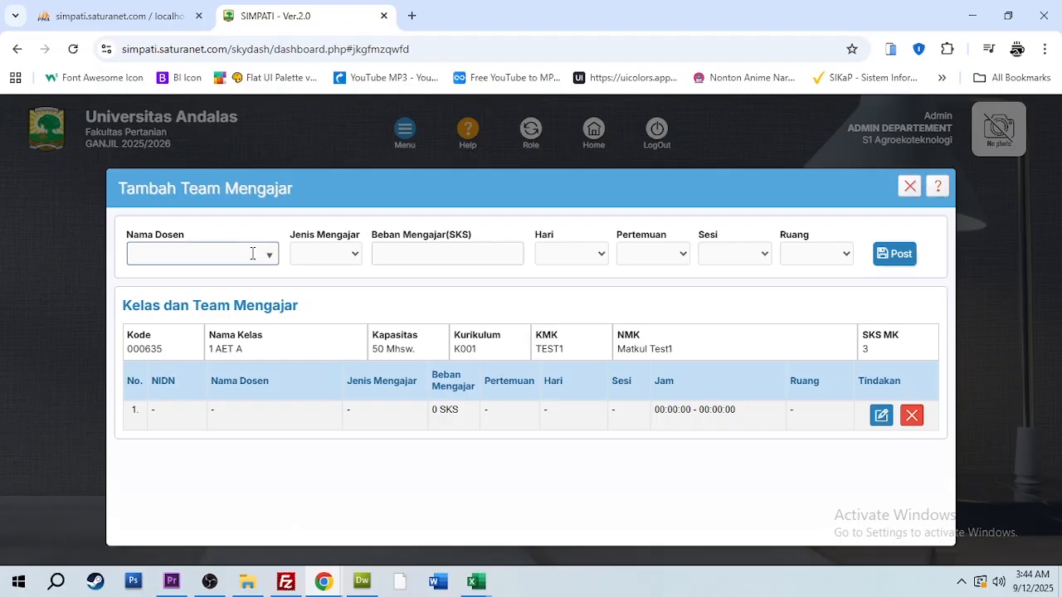
{"action": "left_click", "coordinate": [261, 254]}
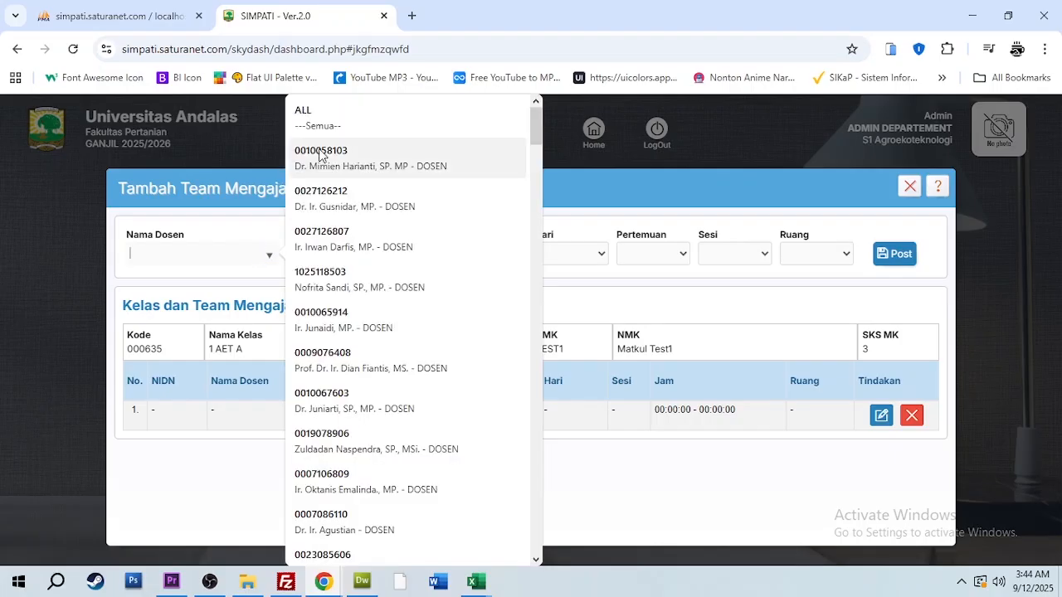
{"action": "left_click", "coordinate": [326, 192]}
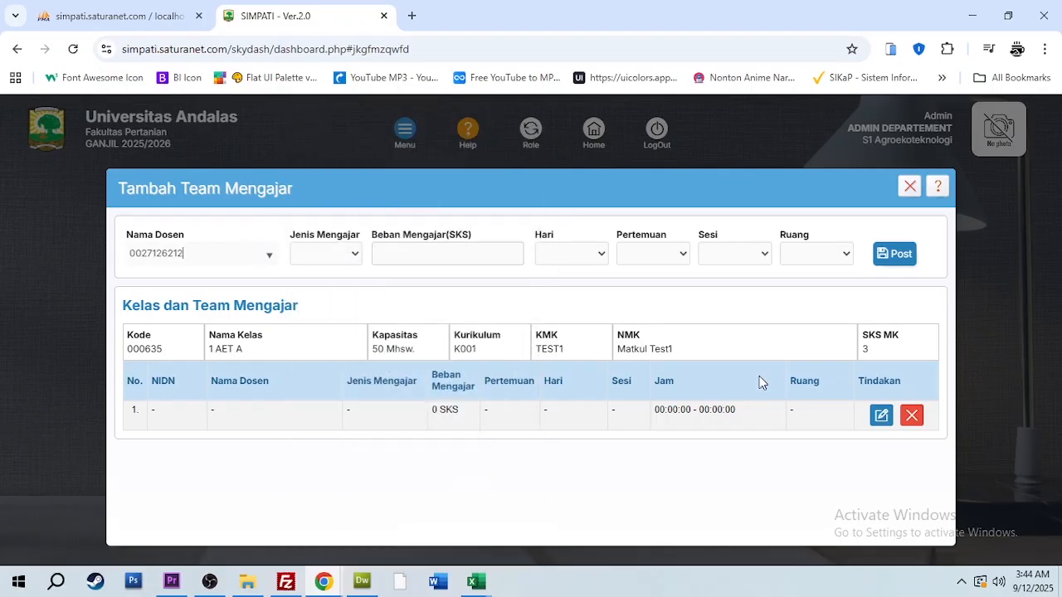
{"action": "left_click", "coordinate": [342, 255]}
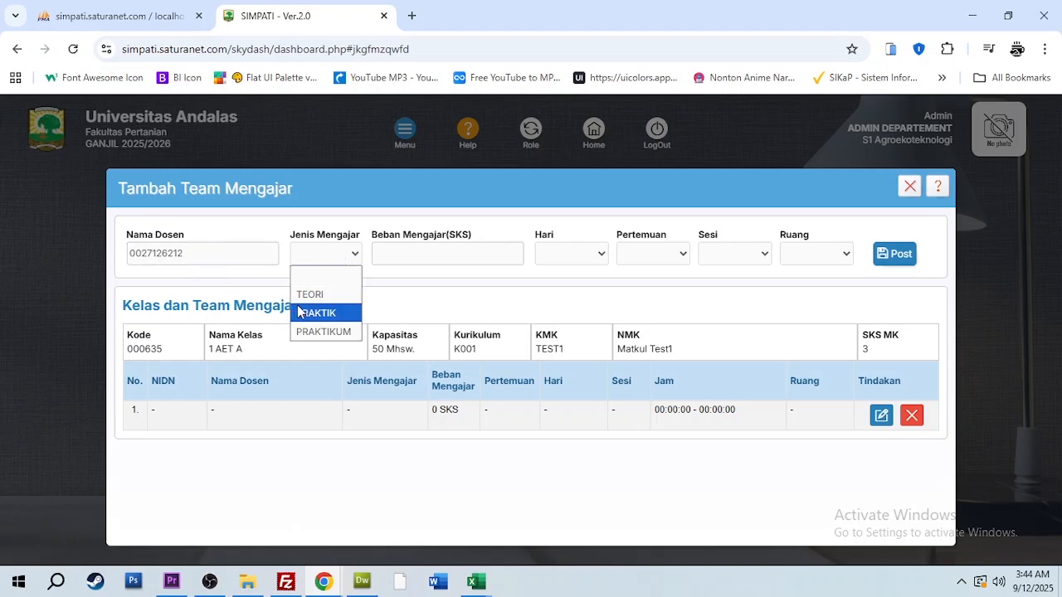
{"action": "left_click", "coordinate": [322, 295]}
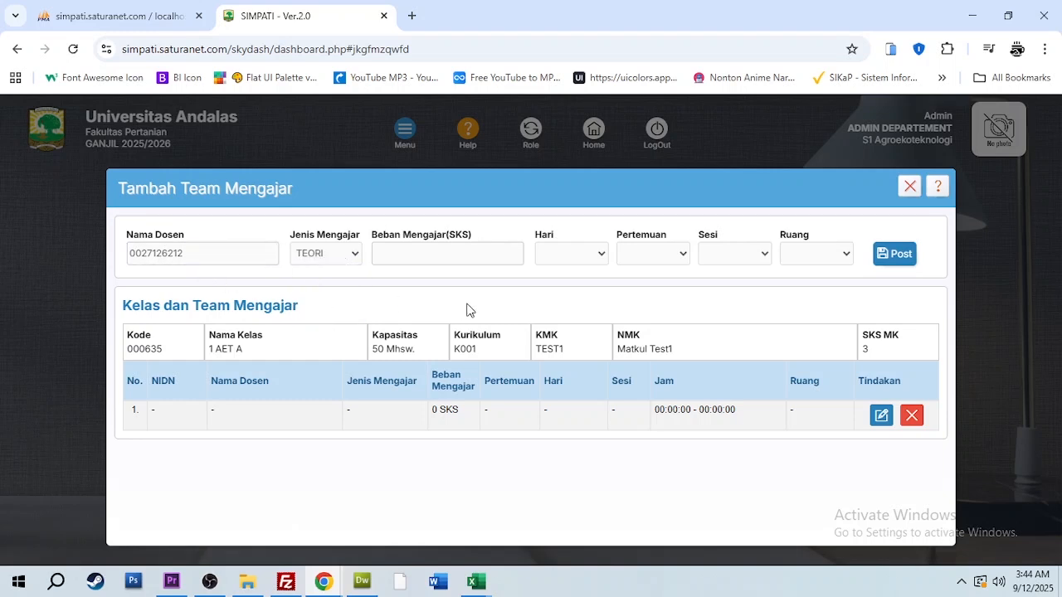
Check the course's SKS MK value and set the first lecturer's Beban Mengajar to 1 SKS
{"action": "left_click", "coordinate": [477, 252]}
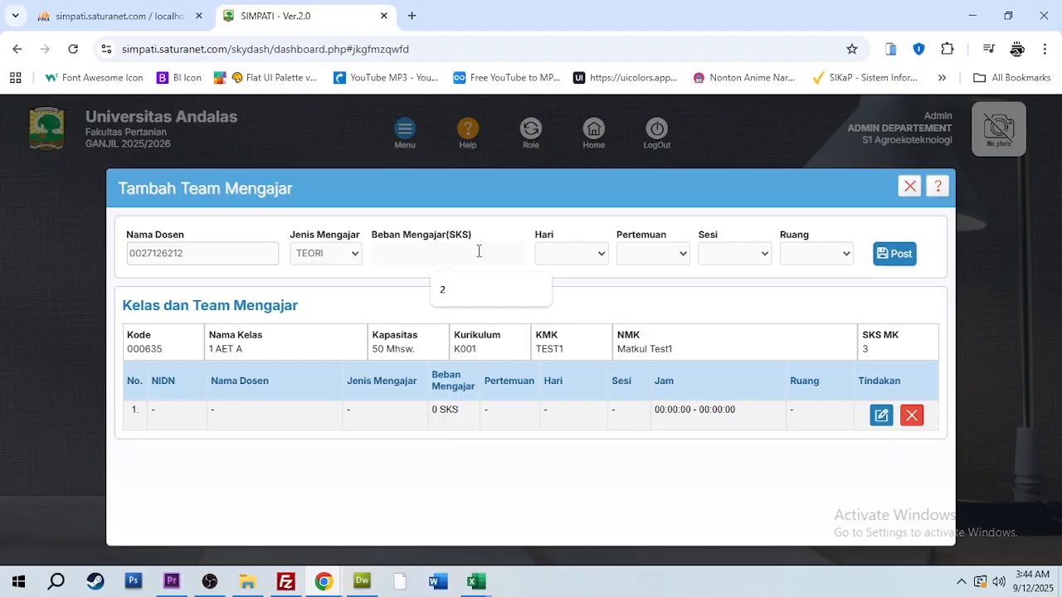
{"action": "double_click", "coordinate": [865, 349]}
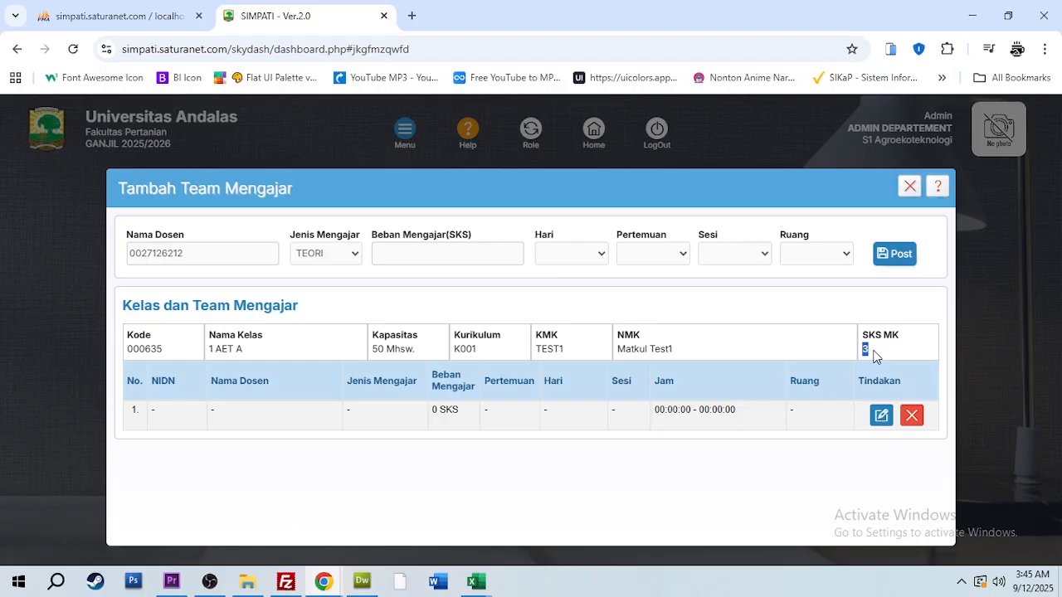
{"action": "left_click", "coordinate": [399, 253]}
{"action": "type", "text": "1"}
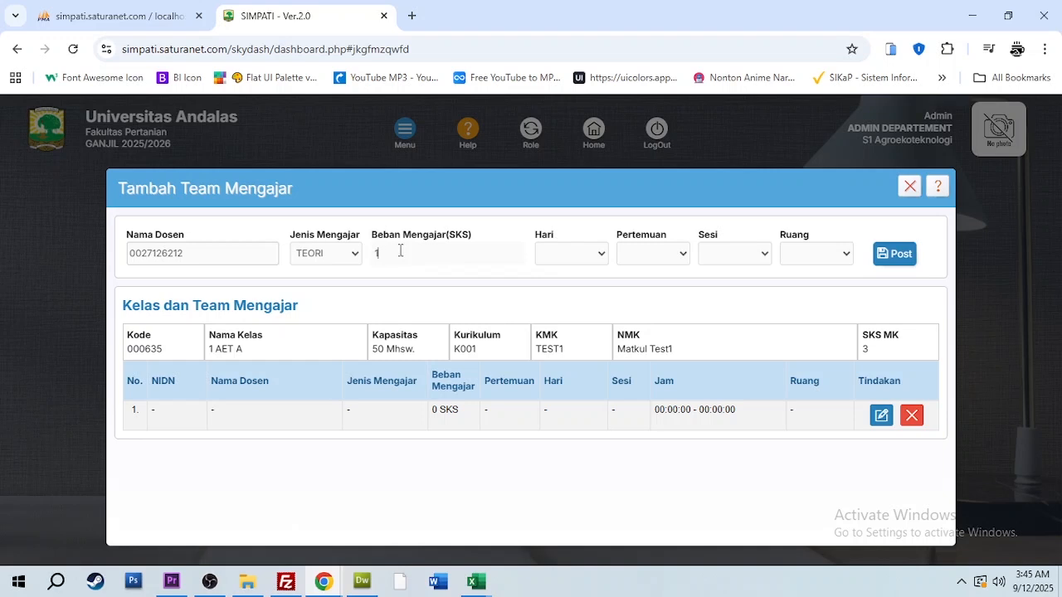
{"action": "left_click", "coordinate": [443, 230]}
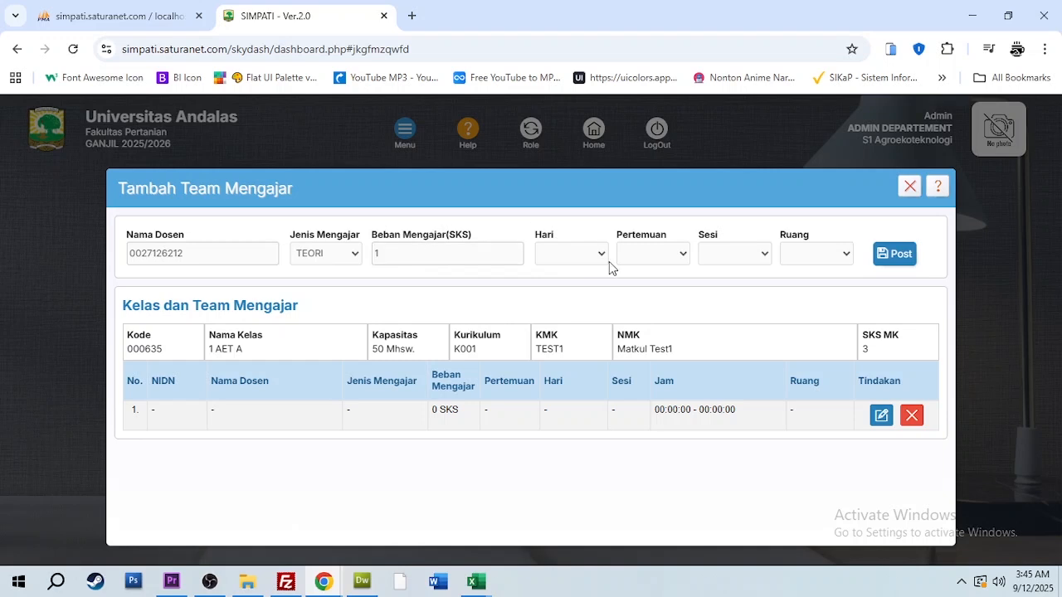
Schedule the first lecturer's teaching on Hari SENIN for Pertemuan 1-8
{"action": "left_click", "coordinate": [586, 259]}
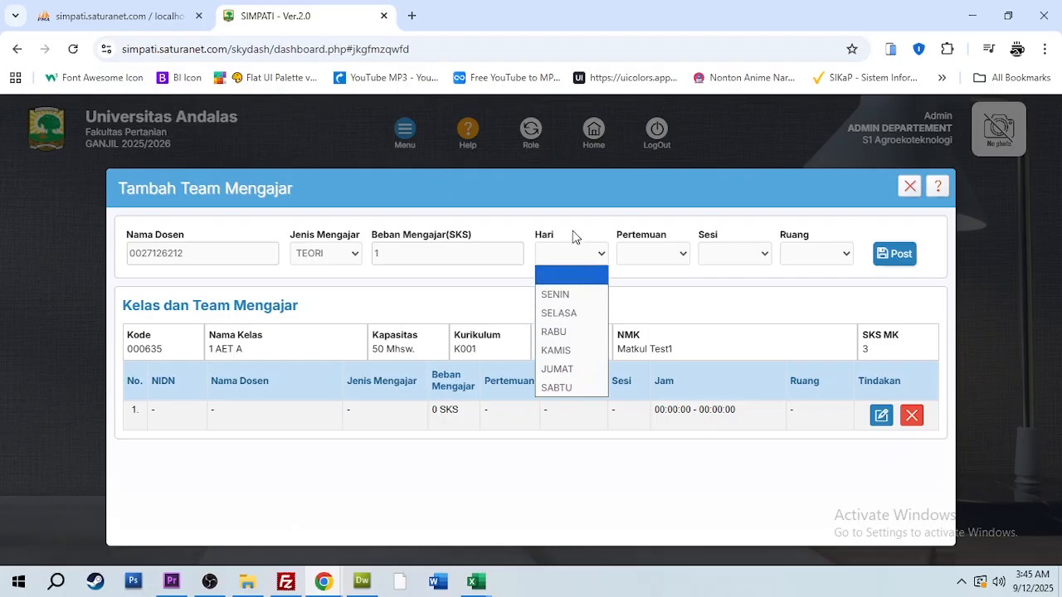
{"action": "left_click", "coordinate": [573, 236]}
{"action": "left_click", "coordinate": [465, 262]}
{"action": "left_click", "coordinate": [577, 258]}
{"action": "left_click", "coordinate": [579, 294]}
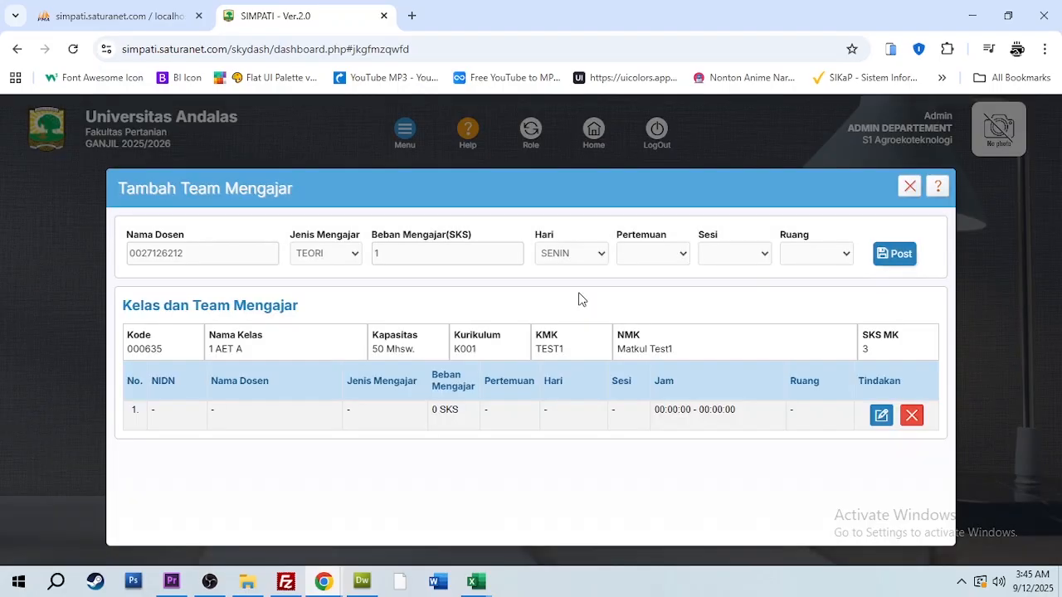
{"action": "left_click", "coordinate": [663, 255]}
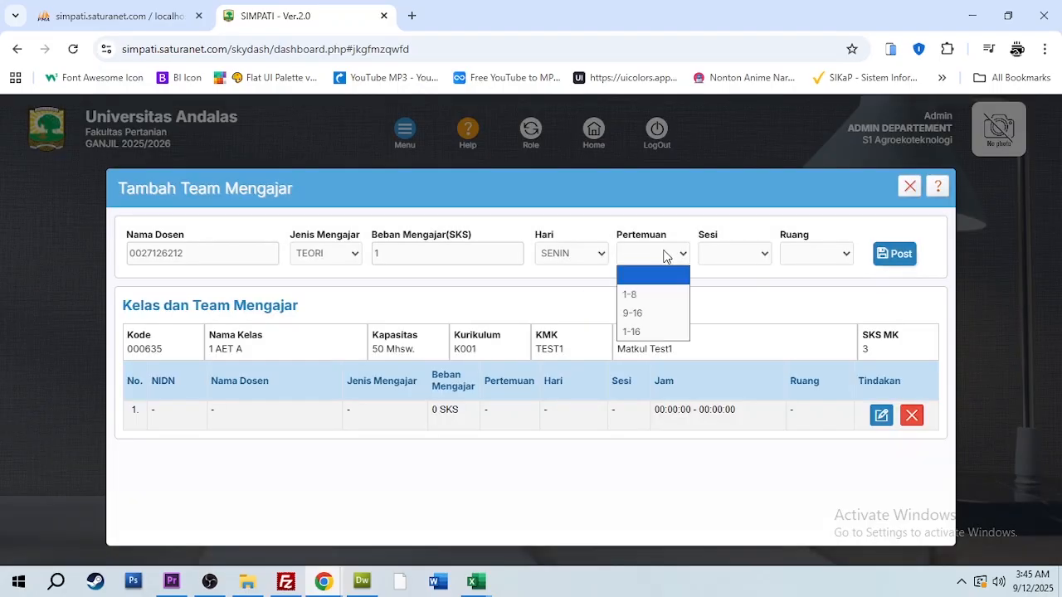
{"action": "left_click", "coordinate": [660, 297]}
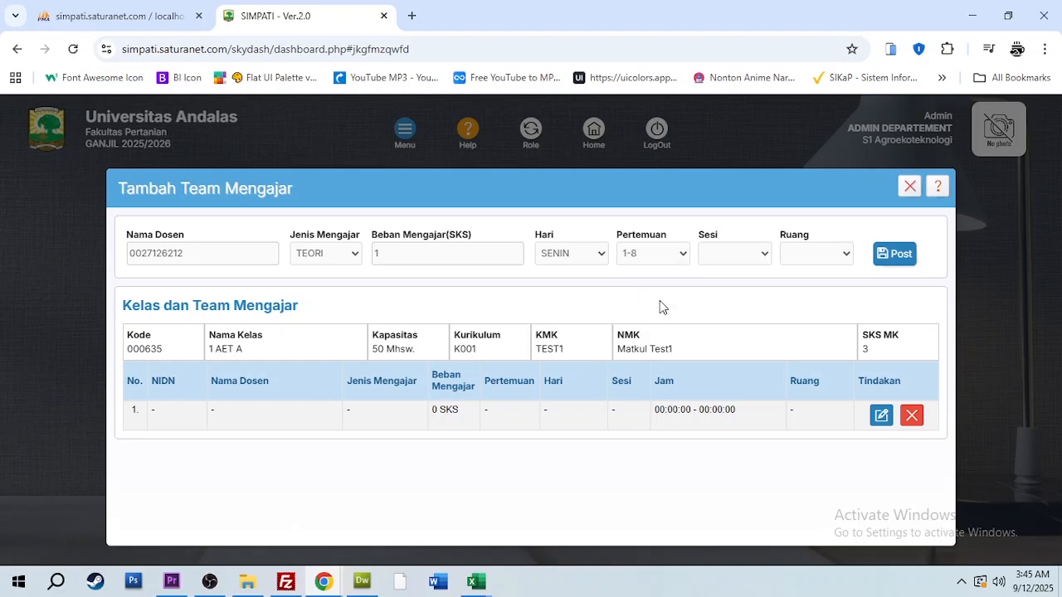
Assign SESI I (07:30:00 s/d 09:10:00) and Ruang H1.3 to the first lecturer, and post the entry
{"action": "left_click", "coordinate": [722, 262]}
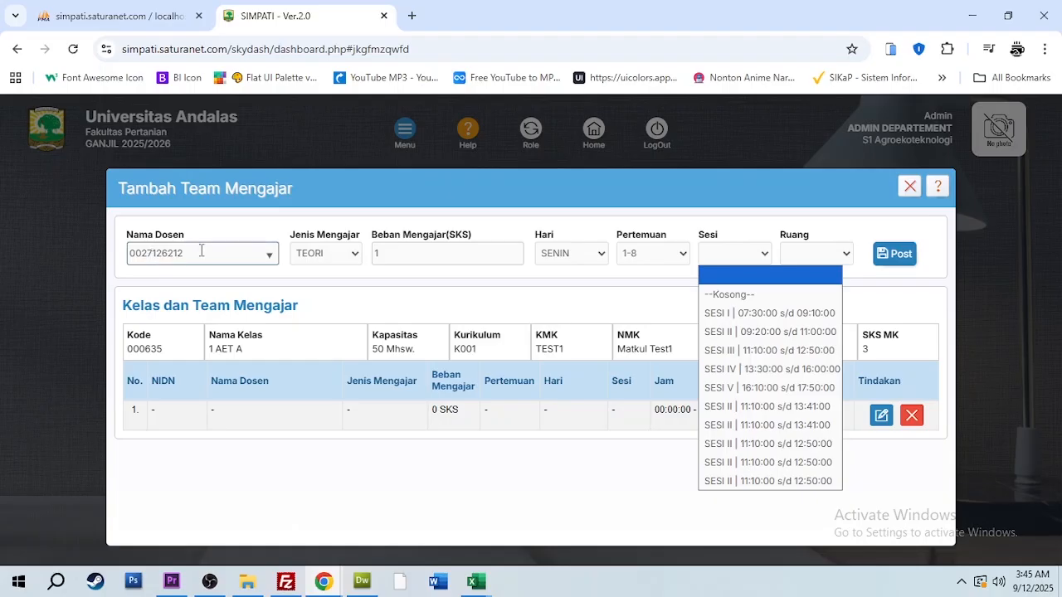
{"action": "left_click", "coordinate": [769, 315]}
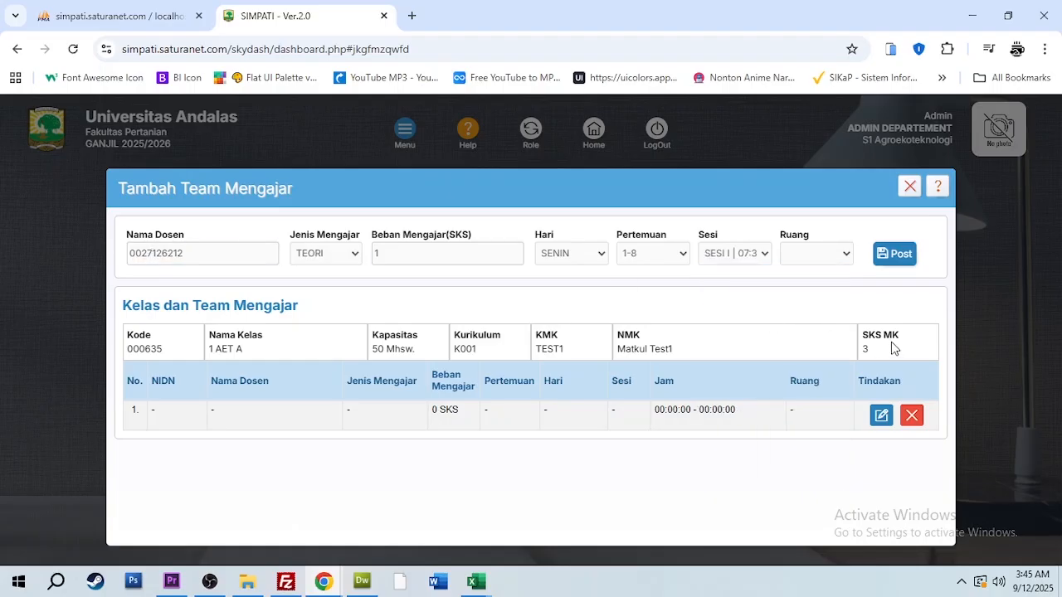
{"action": "left_click", "coordinate": [816, 255]}
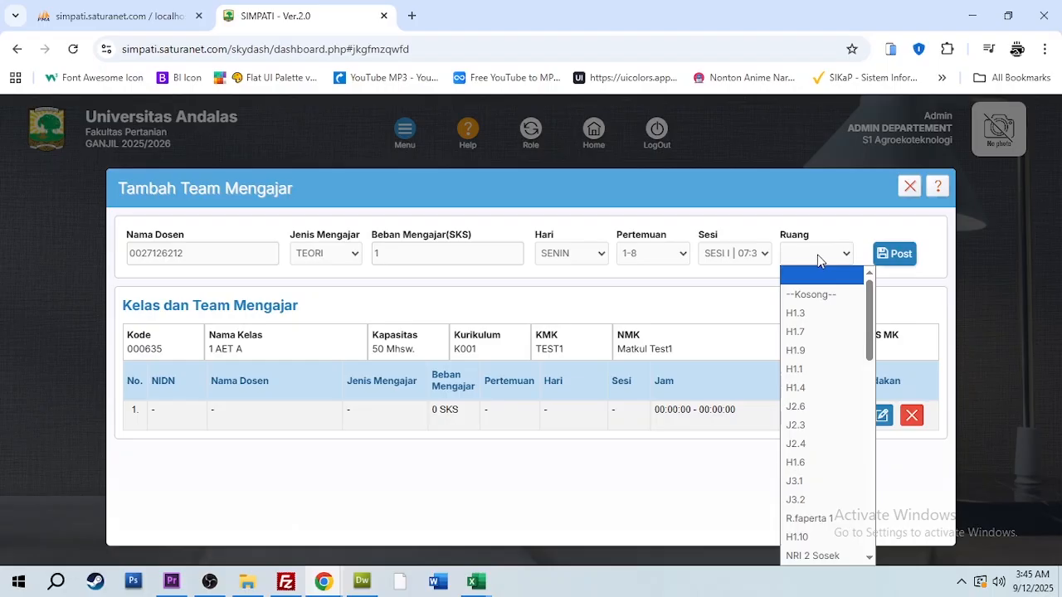
{"action": "left_click", "coordinate": [813, 313]}
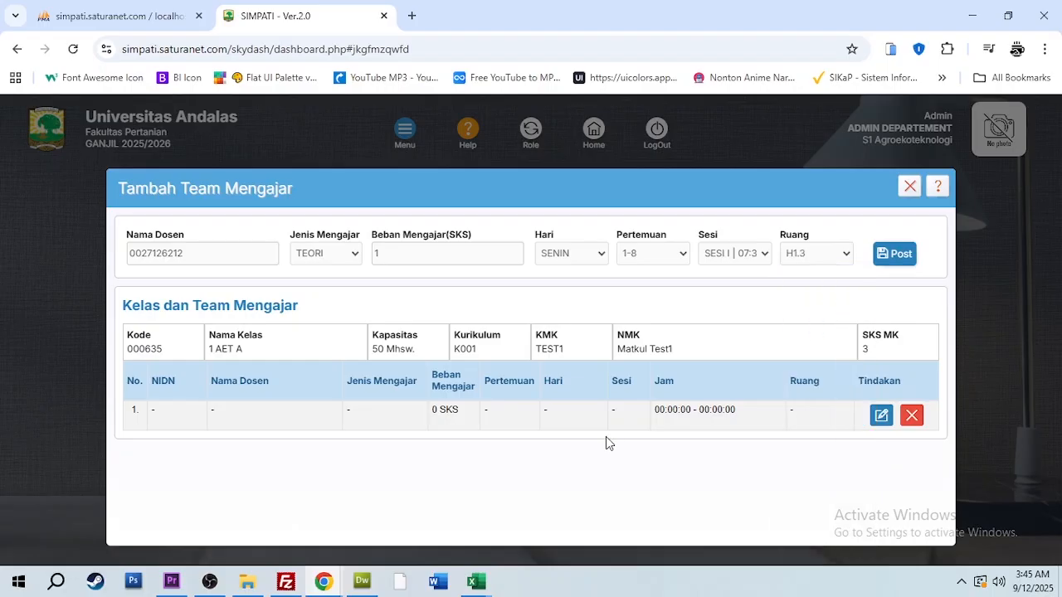
{"action": "left_click", "coordinate": [893, 257]}
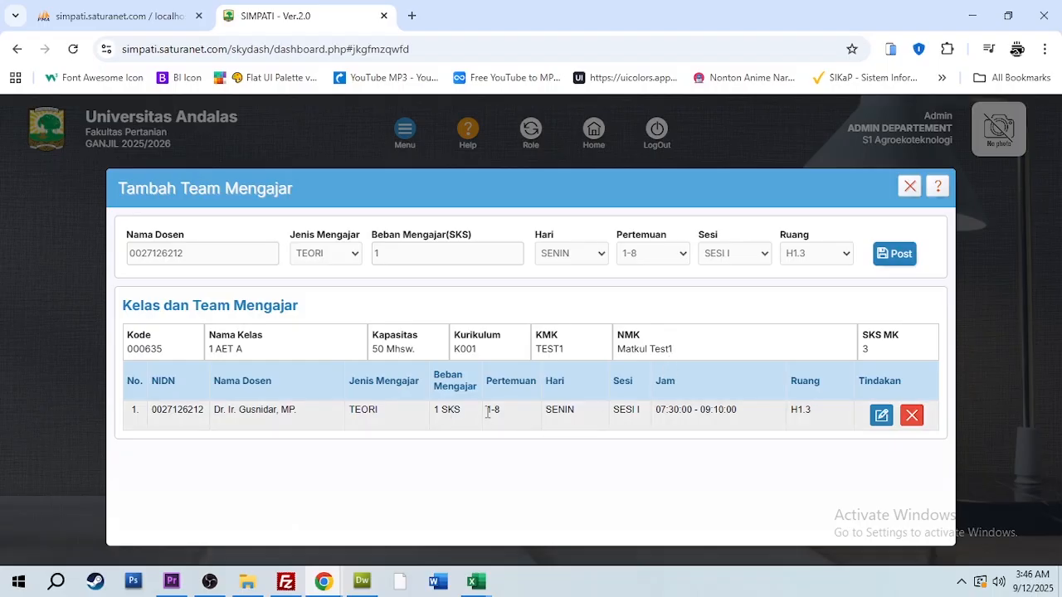
{"action": "left_click_drag", "start_coordinate": [486, 412], "coordinate": [503, 416]}
{"action": "left_click", "coordinate": [564, 393]}
For a second entry, choose the seventh listed lecturer, with Jenis Mengajar PRAKTIKUM and Beban Mengajar 2 SKS
{"action": "left_click", "coordinate": [207, 255]}
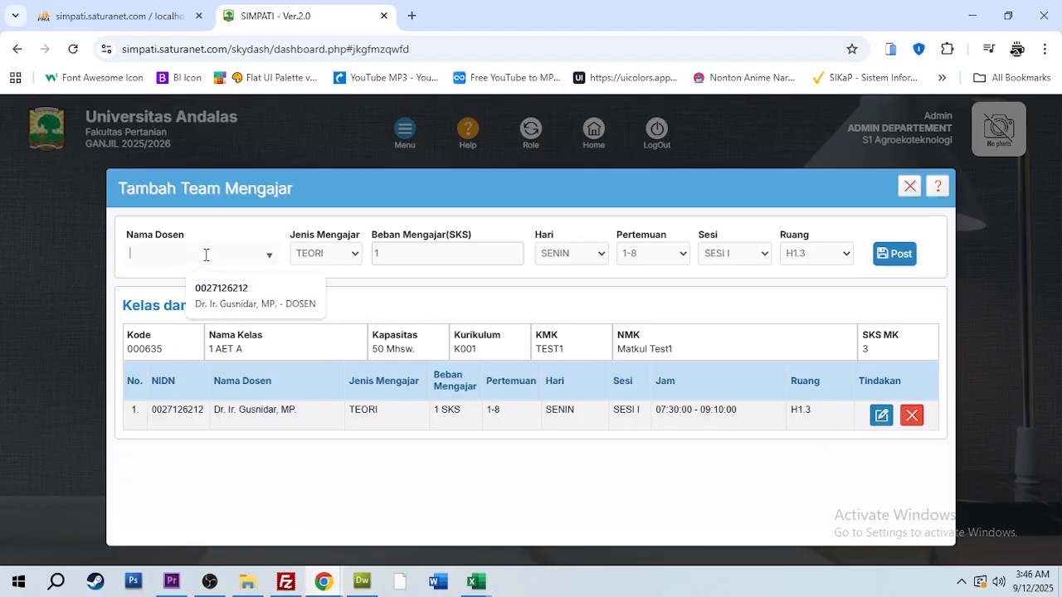
{"action": "left_click", "coordinate": [207, 255]}
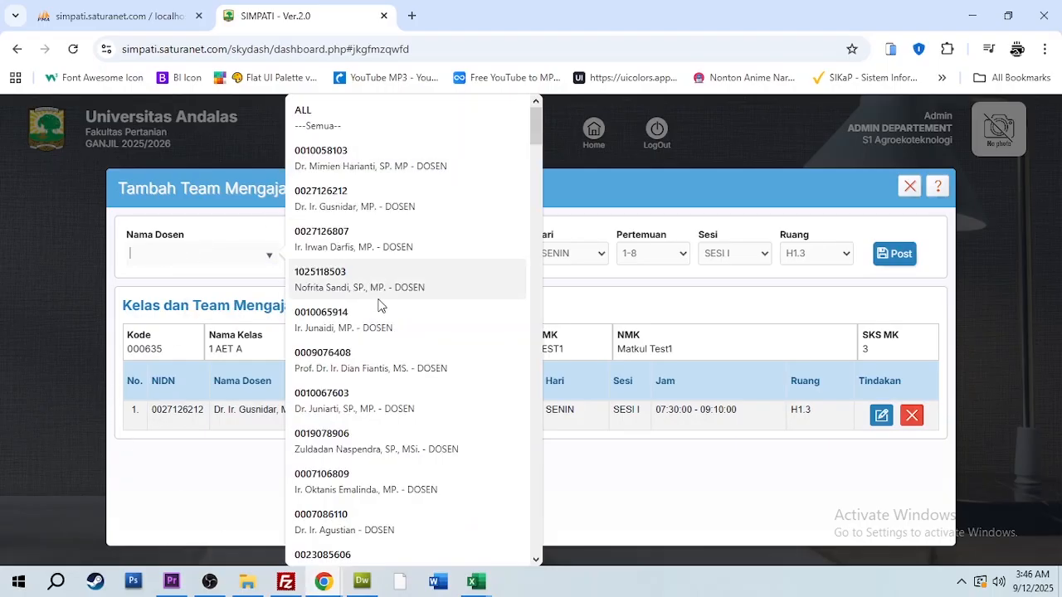
{"action": "left_click", "coordinate": [378, 408]}
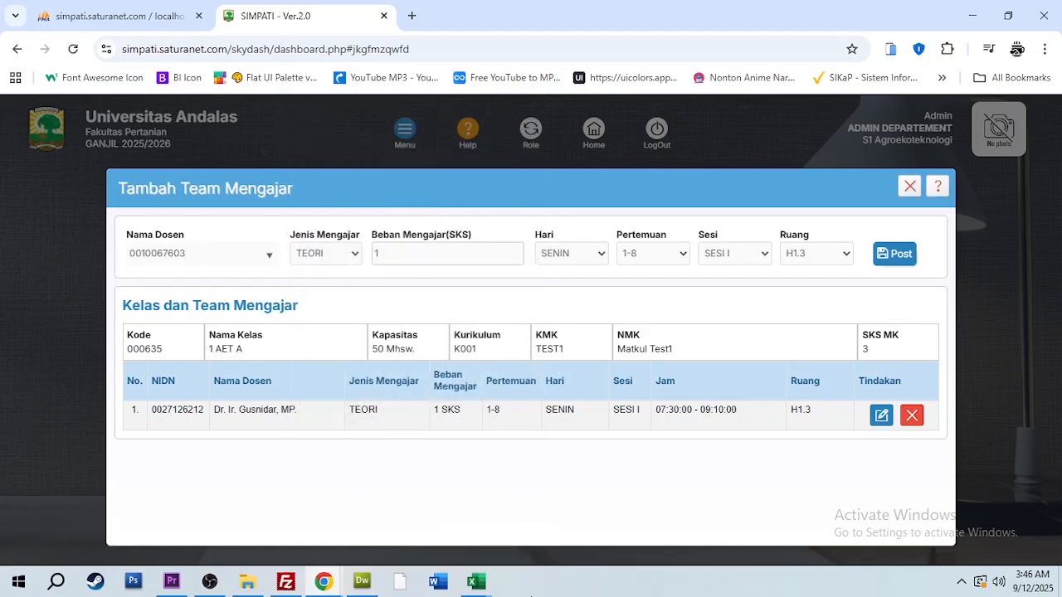
{"action": "left_click", "coordinate": [334, 255]}
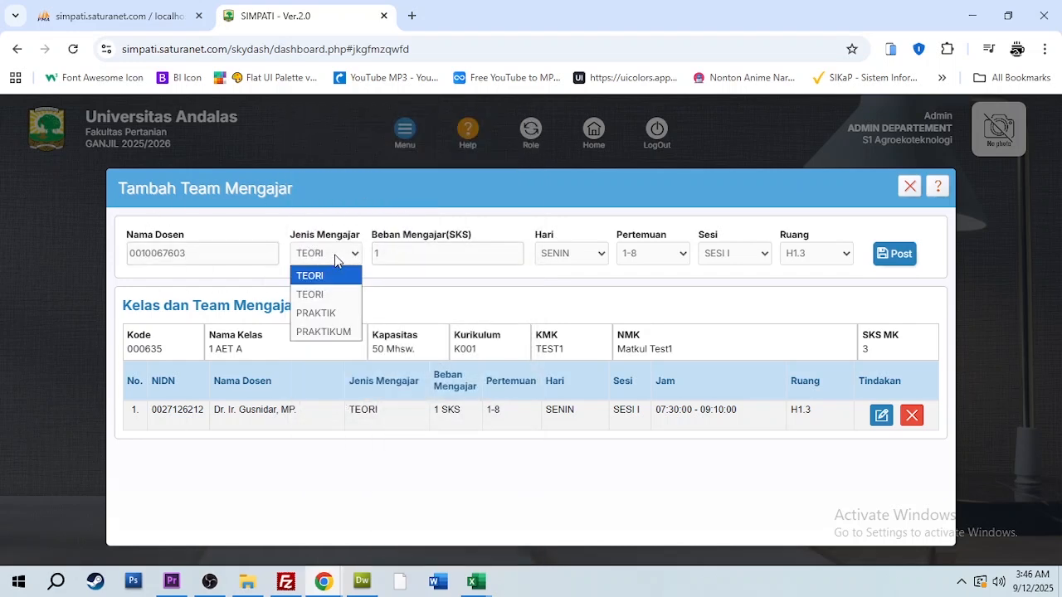
{"action": "left_click", "coordinate": [330, 332]}
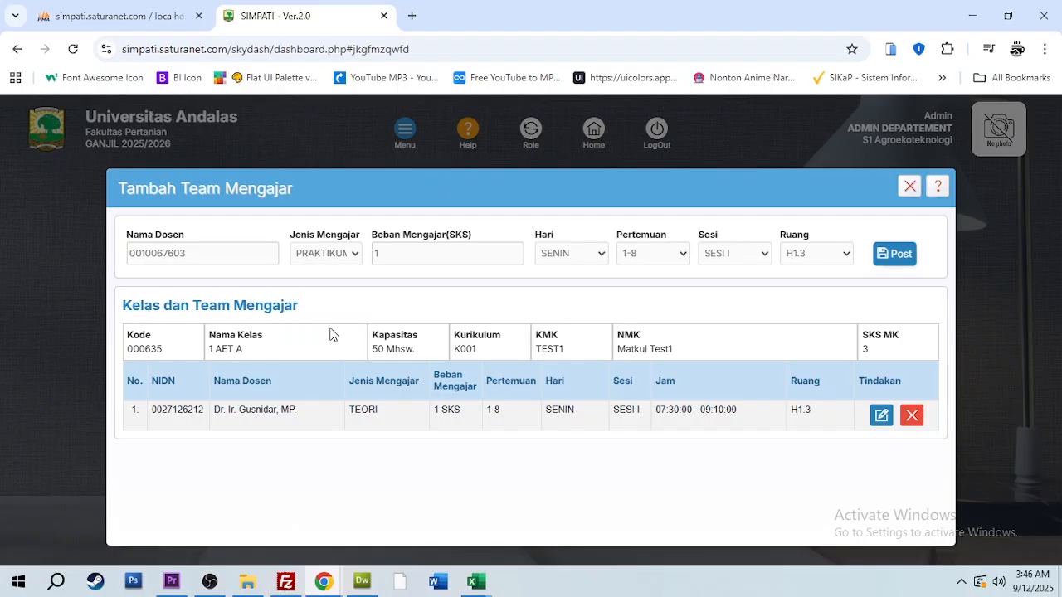
{"action": "left_click", "coordinate": [379, 253]}
{"action": "key", "text": "BackSpace"}
{"action": "type", "text": "2"}
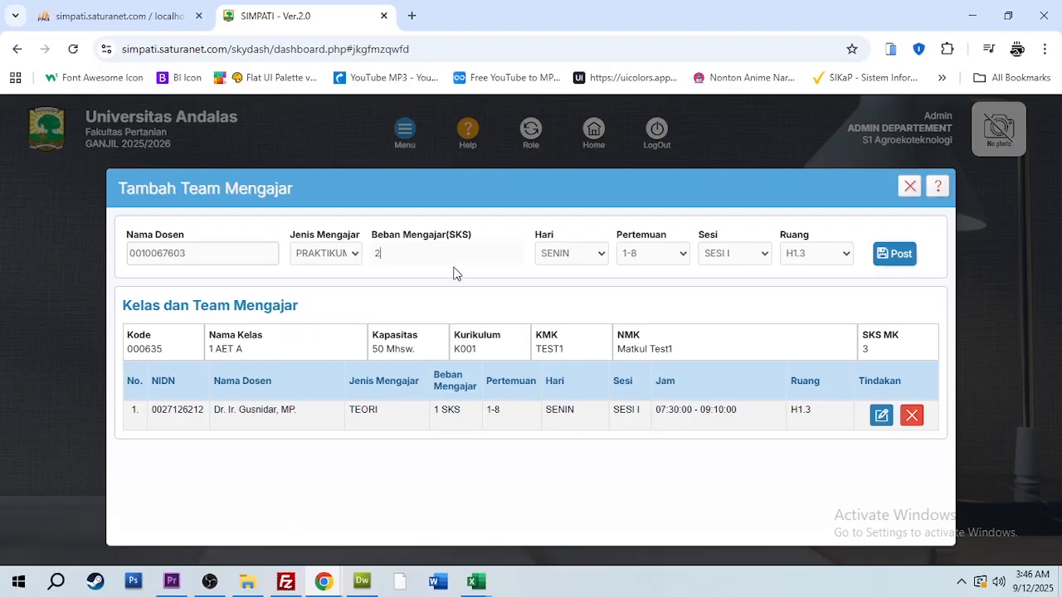
Schedule the second lecturer's teaching on Hari SELASA for Pertemuan 1-8
{"action": "left_click", "coordinate": [590, 255]}
{"action": "left_click", "coordinate": [584, 314]}
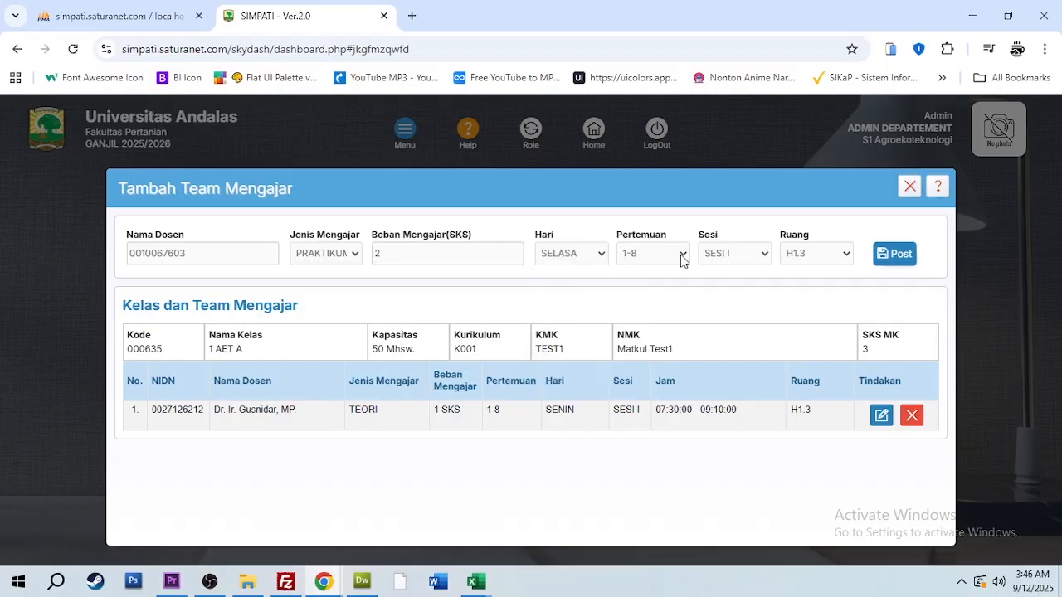
{"action": "left_click", "coordinate": [674, 256]}
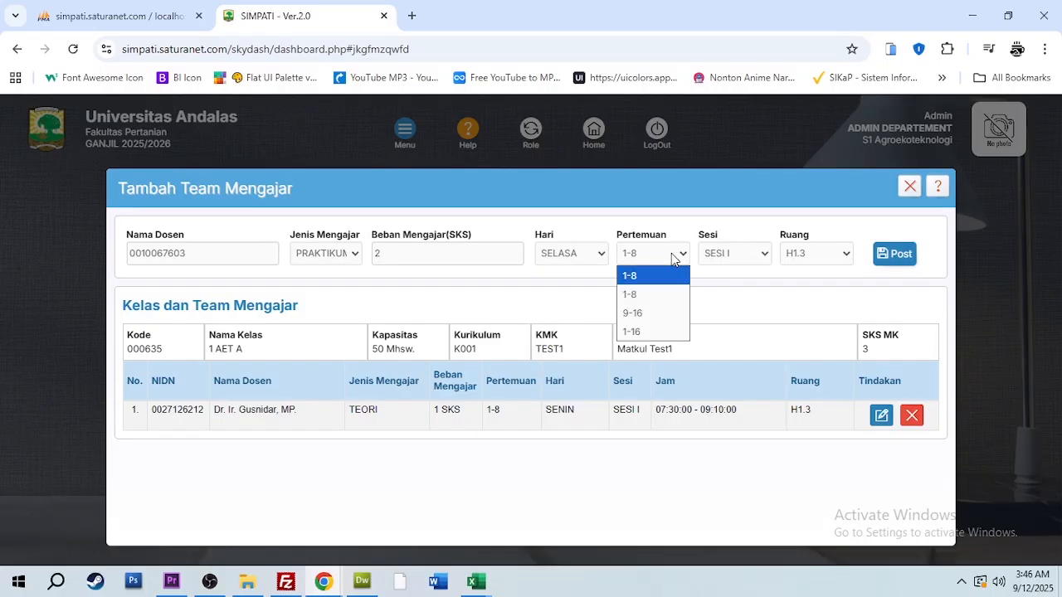
{"action": "left_click", "coordinate": [661, 296]}
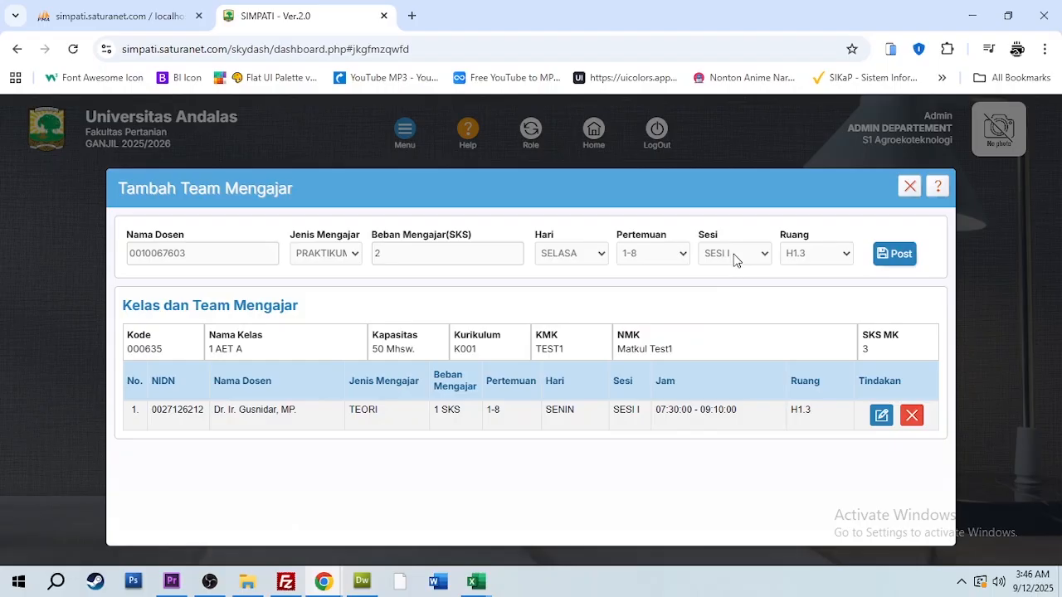
Assign SESI II (09:20:00 s/d 11:00:00) and Ruang J2.4 to the second lecturer, and post the entry
{"action": "left_click", "coordinate": [734, 261]}
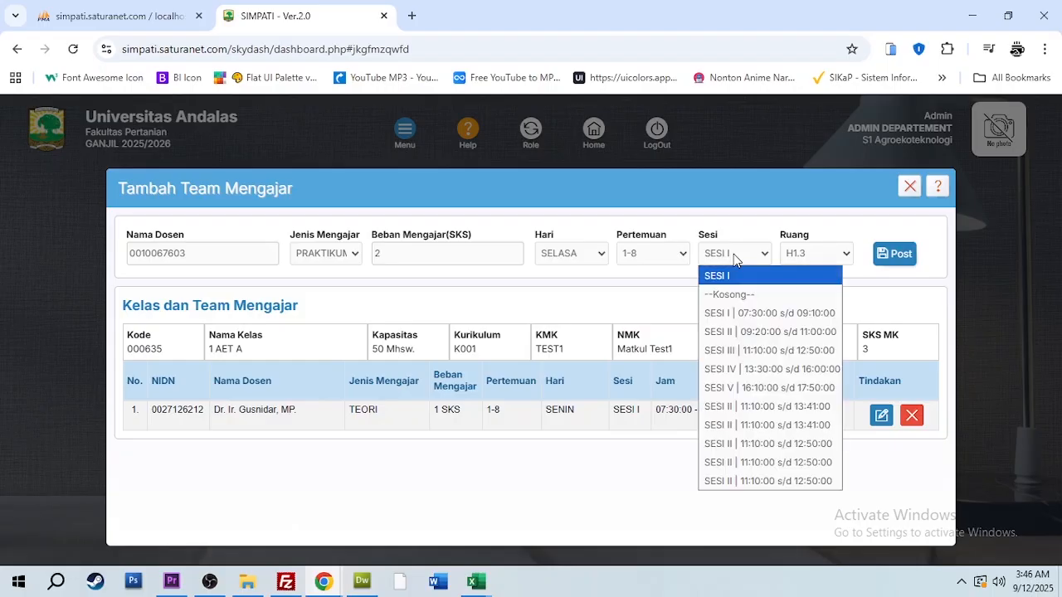
{"action": "left_click", "coordinate": [741, 332]}
{"action": "left_click", "coordinate": [831, 259]}
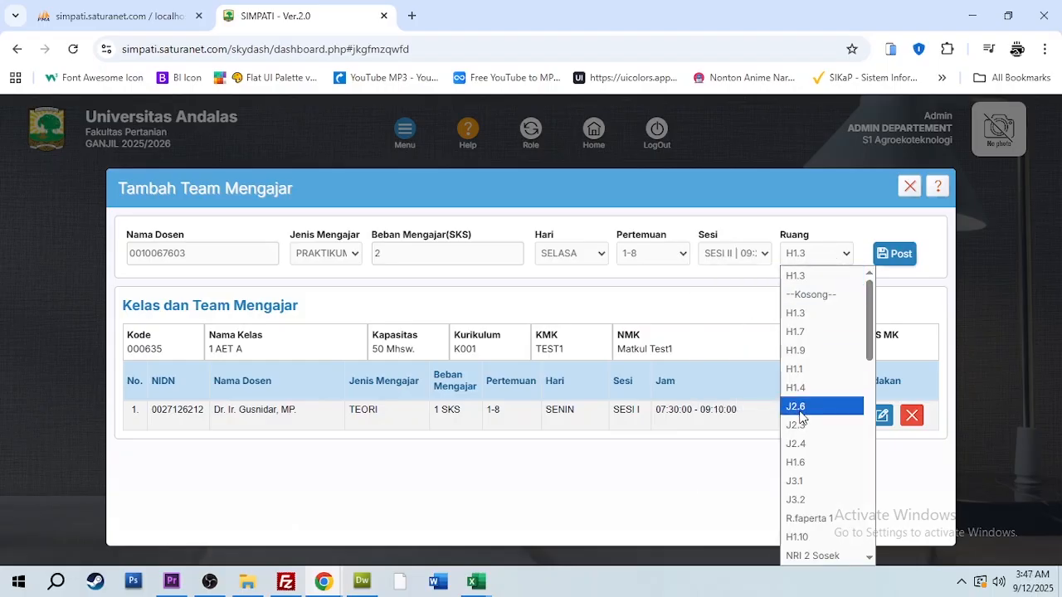
{"action": "left_click", "coordinate": [803, 452]}
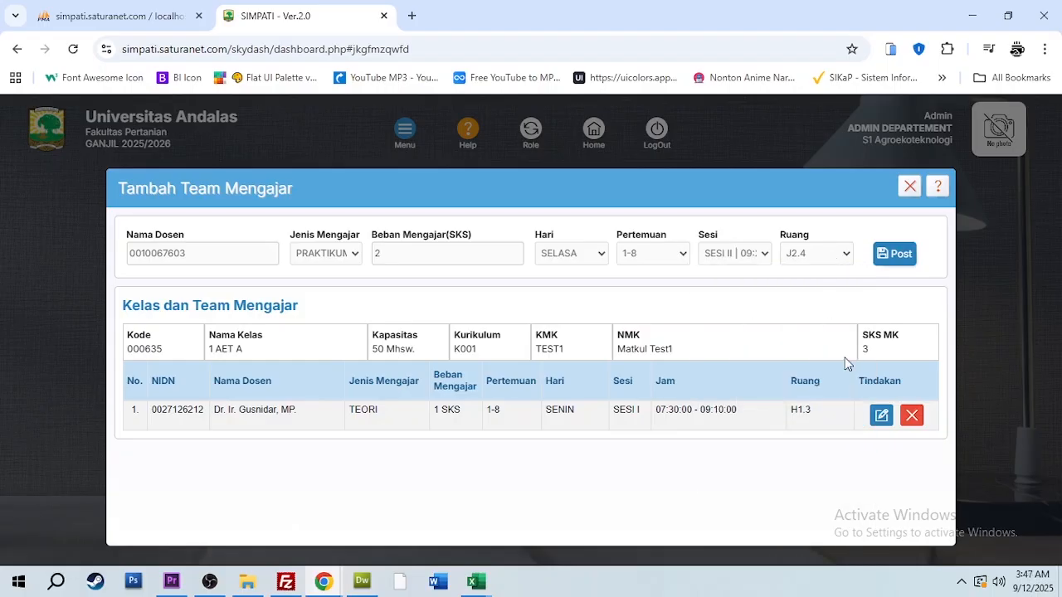
{"action": "left_click", "coordinate": [883, 264]}
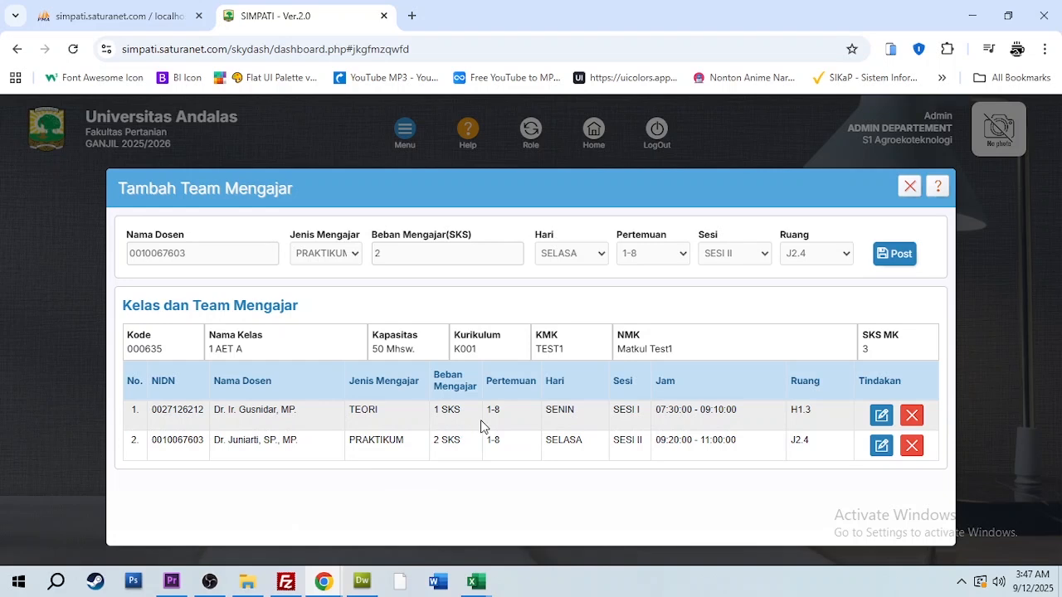
{"action": "left_click_drag", "start_coordinate": [486, 410], "coordinate": [501, 409]}
{"action": "left_click", "coordinate": [432, 456]}
For a third entry, choose the first listed lecturer and set Jenis Mengajar to TEORI
{"action": "left_click", "coordinate": [202, 254]}
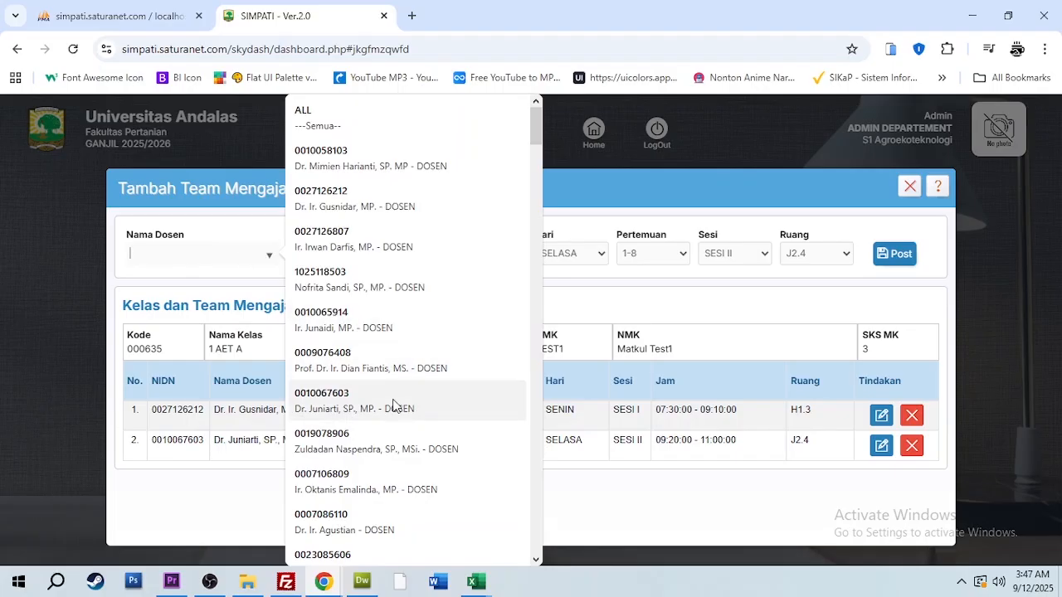
{"action": "left_click", "coordinate": [384, 171]}
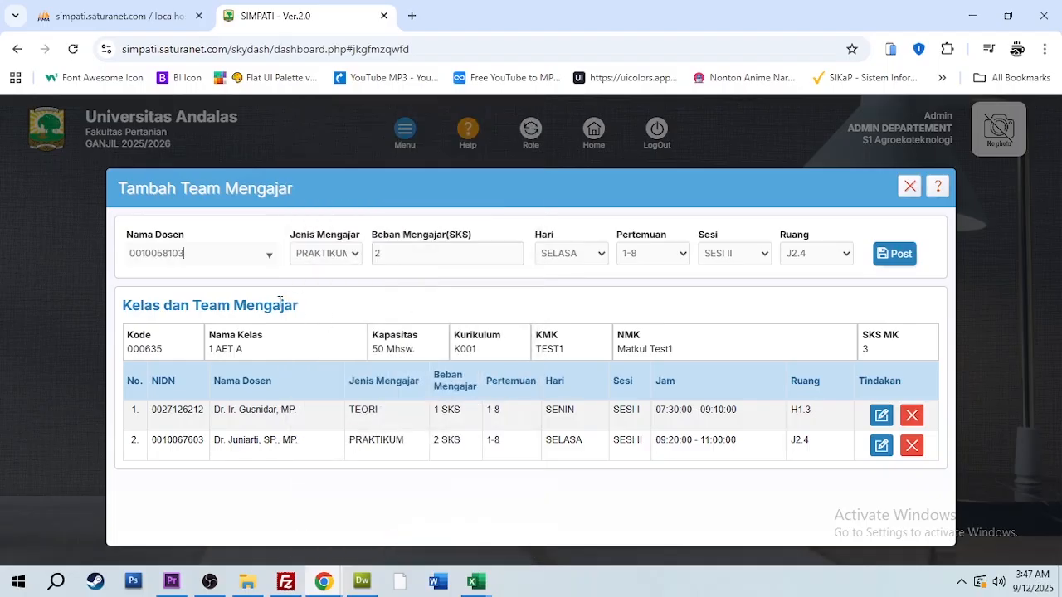
{"action": "left_click", "coordinate": [326, 255]}
{"action": "left_click", "coordinate": [327, 294]}
{"action": "key", "text": "Tab"}
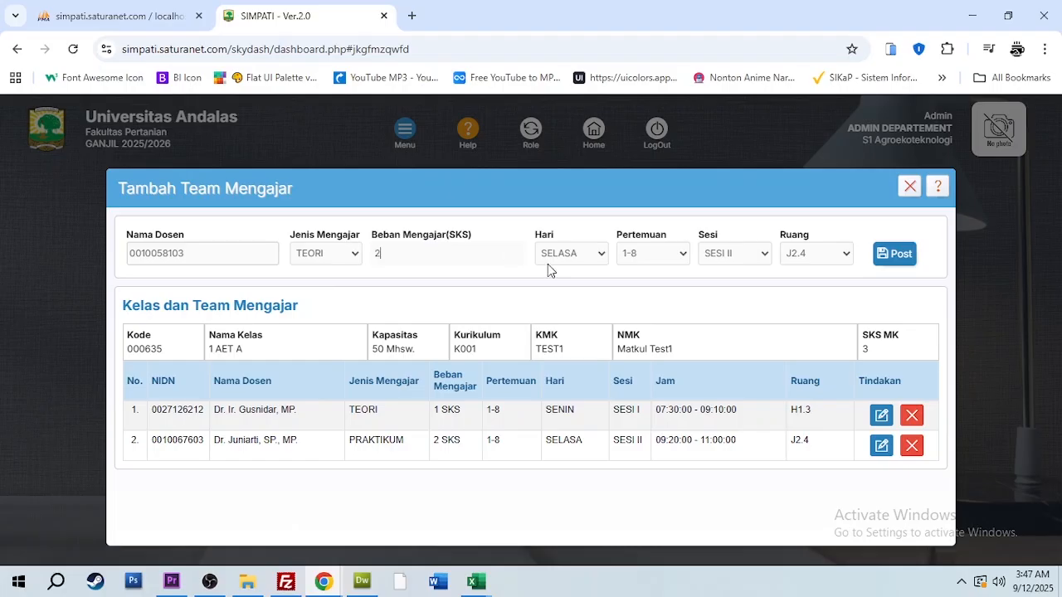
Schedule the third lecturer's teaching on Hari JUMAT for Pertemuan 9-16
{"action": "left_click", "coordinate": [578, 260]}
{"action": "left_click", "coordinate": [557, 368]}
{"action": "left_click", "coordinate": [678, 257]}
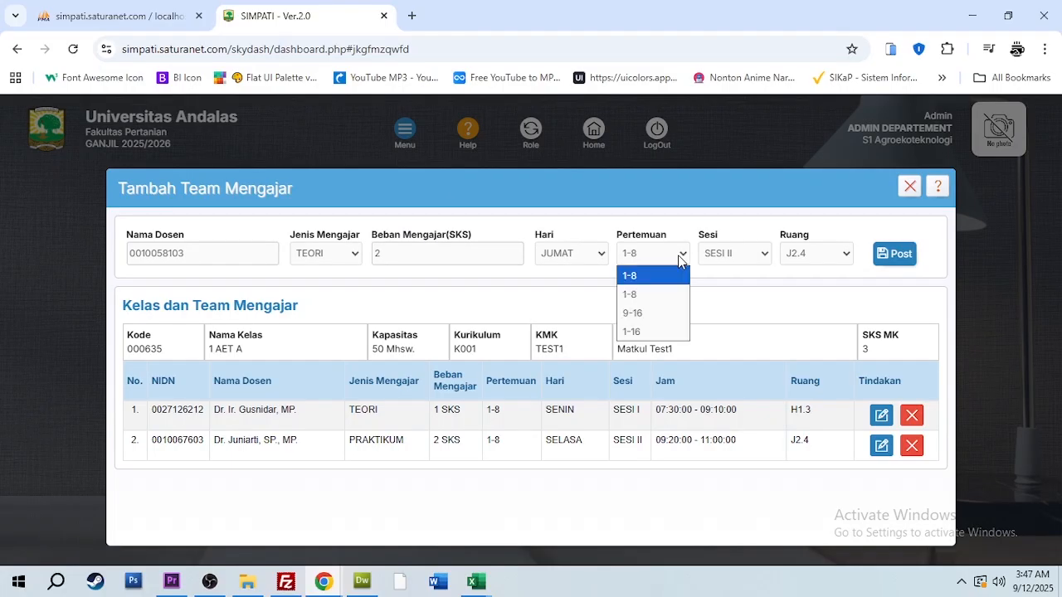
{"action": "left_click", "coordinate": [667, 314]}
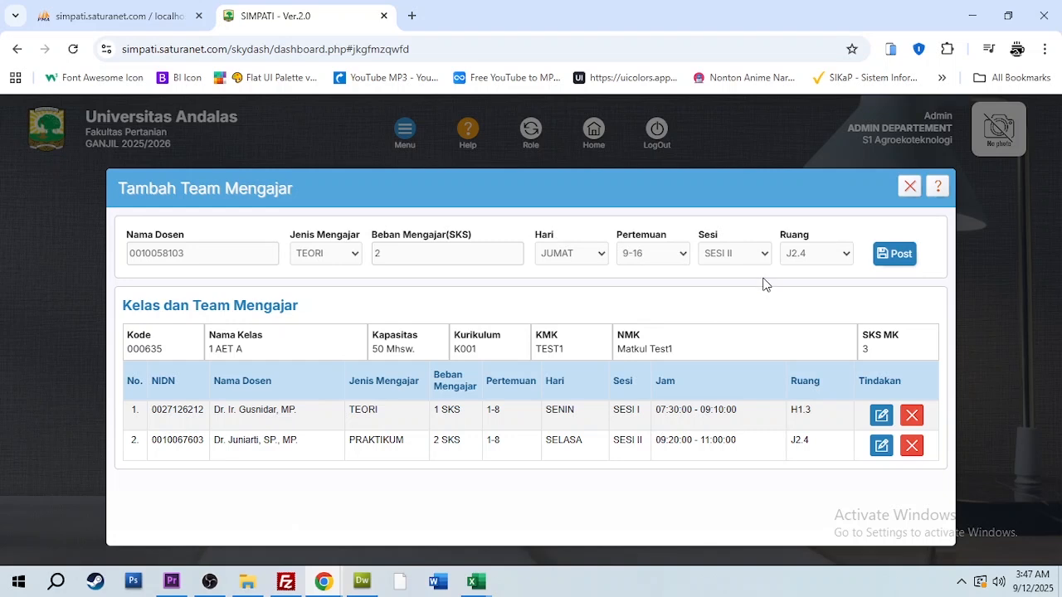
Assign SESI III and Ruang H1.1 to the third lecturer, post the entry and close the teaching team form
{"action": "left_click", "coordinate": [747, 257]}
{"action": "left_click", "coordinate": [816, 256]}
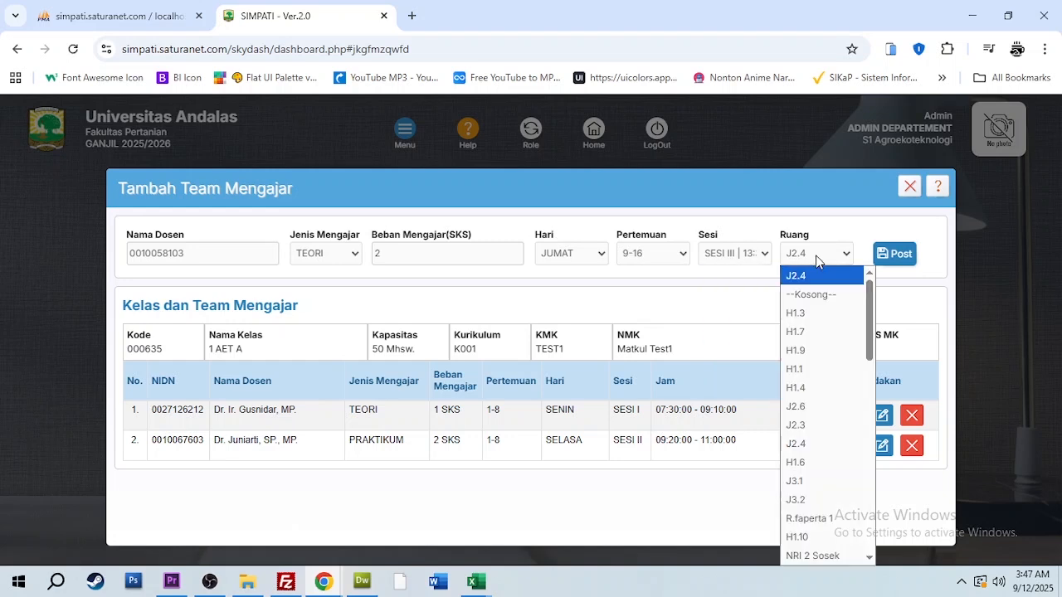
{"action": "left_click", "coordinate": [824, 368]}
{"action": "left_click", "coordinate": [881, 257]}
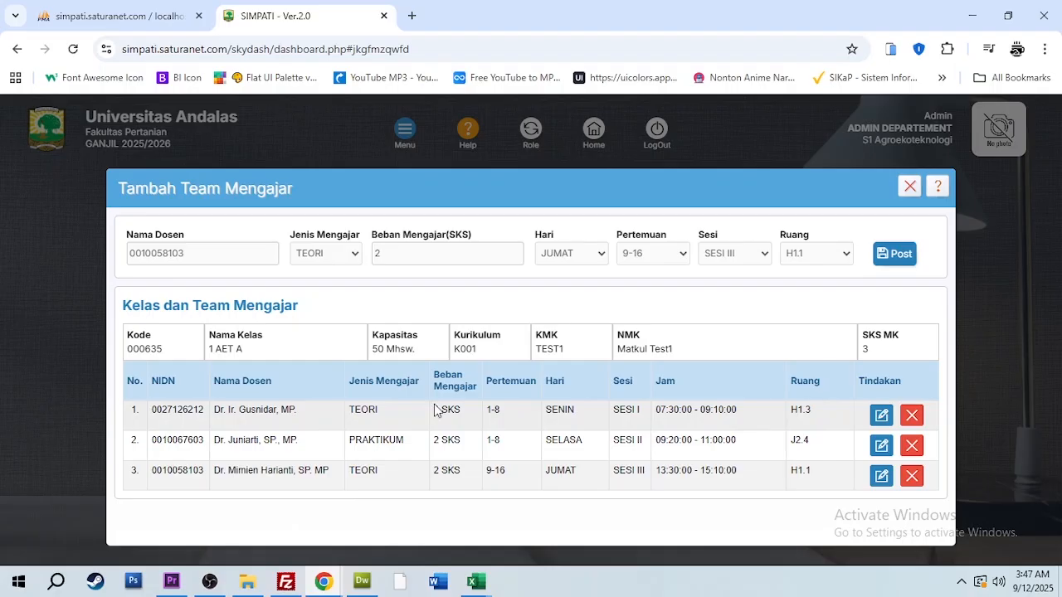
{"action": "left_click", "coordinate": [909, 185]}
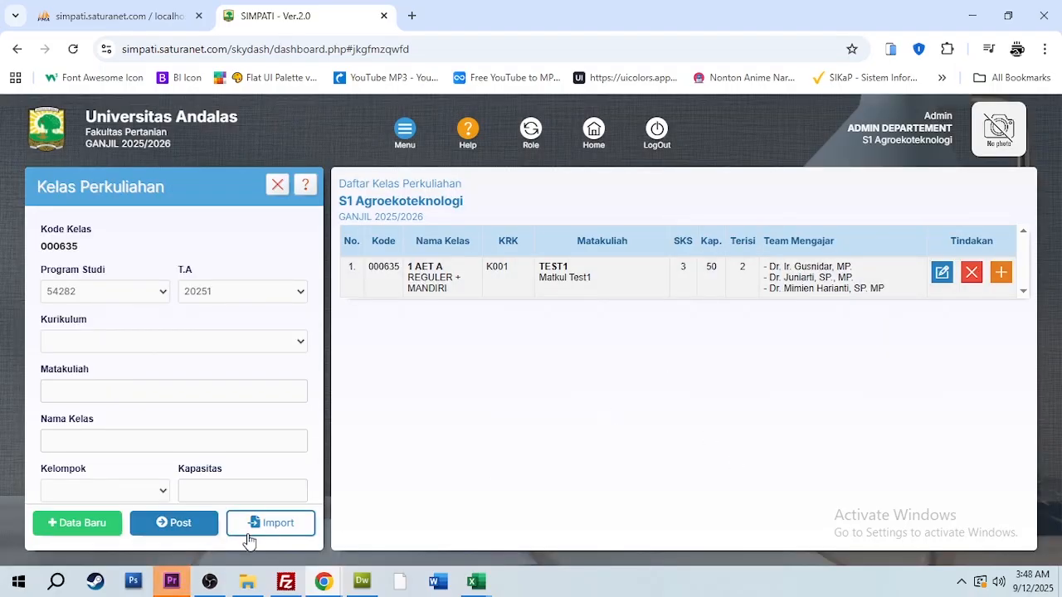
Delete class 1 AET A from the lecture class list
{"action": "left_click", "coordinate": [210, 583]}
{"action": "left_click", "coordinate": [972, 273]}
{"action": "left_click", "coordinate": [599, 165]}
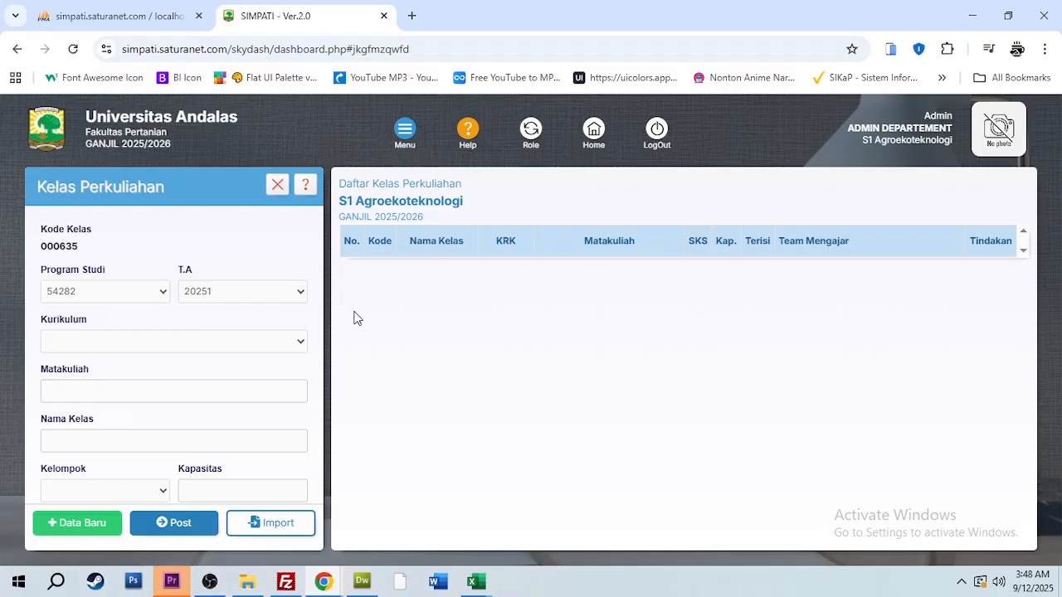
Clear the class form, download the class import template and open it in Excel with editing enabled
{"action": "left_click", "coordinate": [73, 521]}
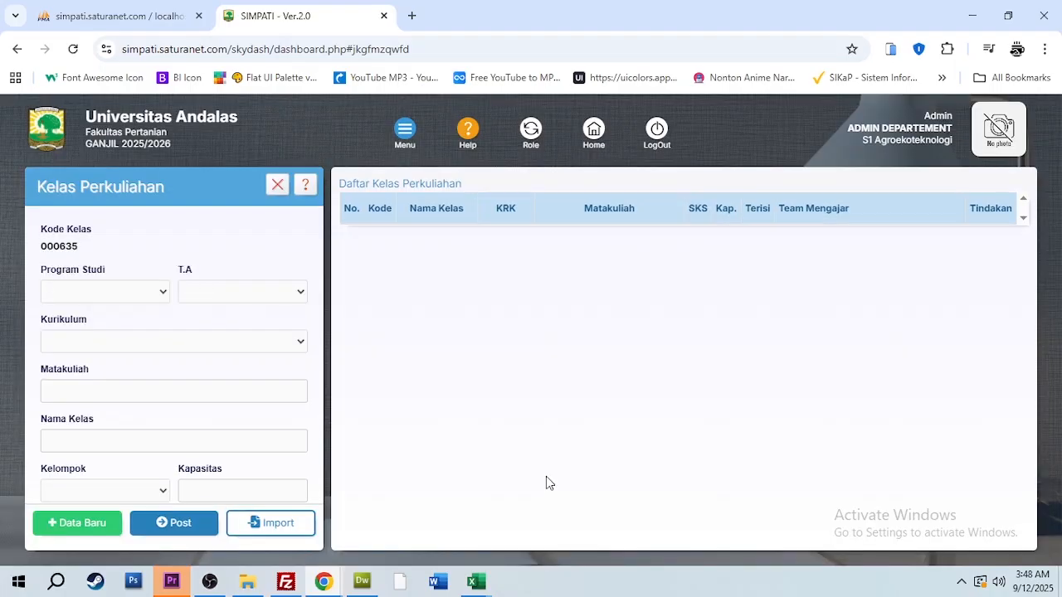
{"action": "left_click", "coordinate": [283, 526]}
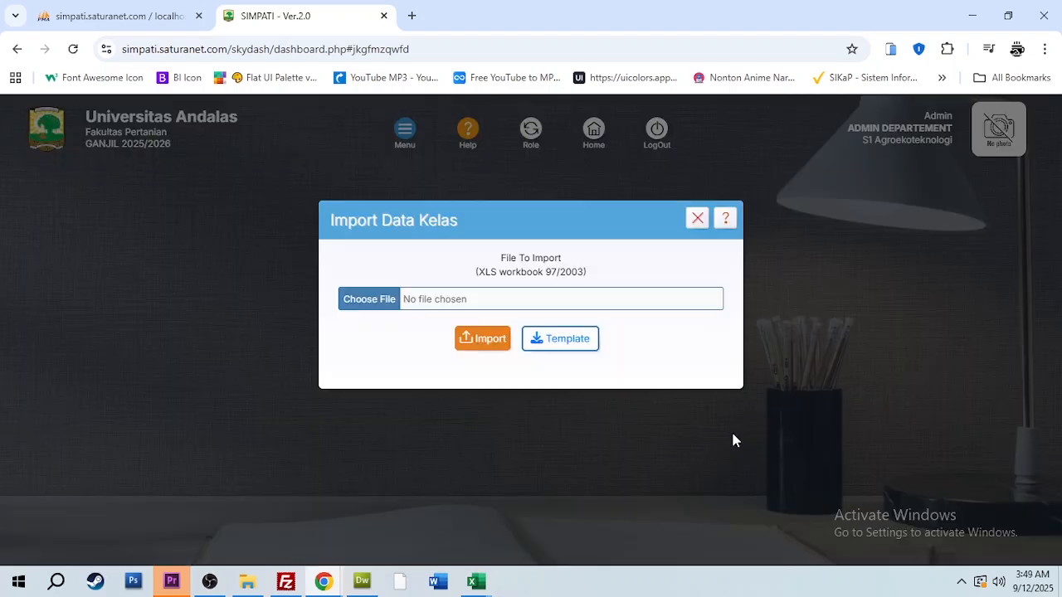
{"action": "left_click", "coordinate": [585, 347]}
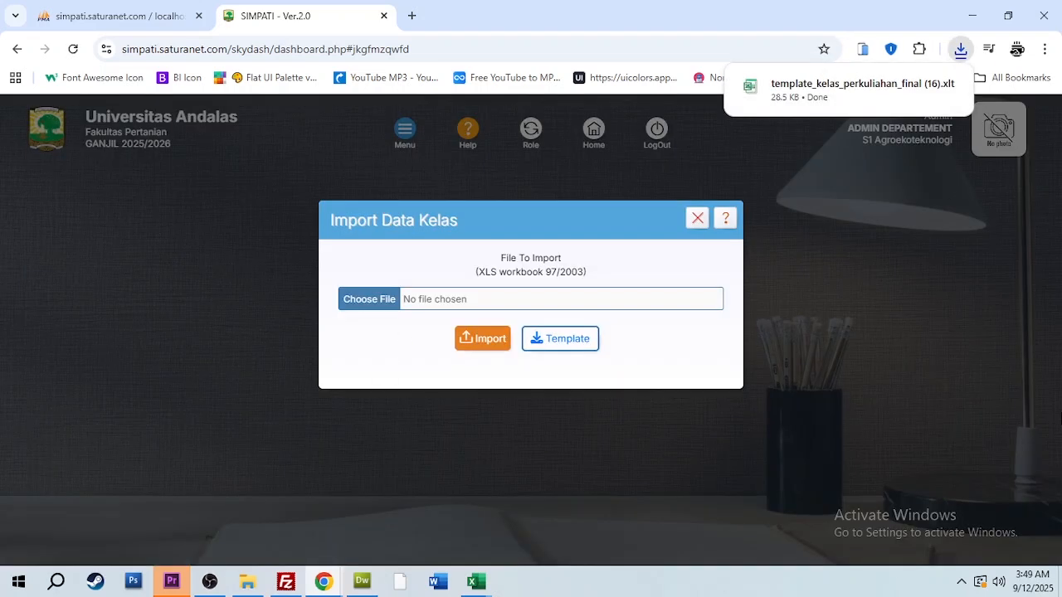
{"action": "mouse_move", "coordinate": [841, 93]}
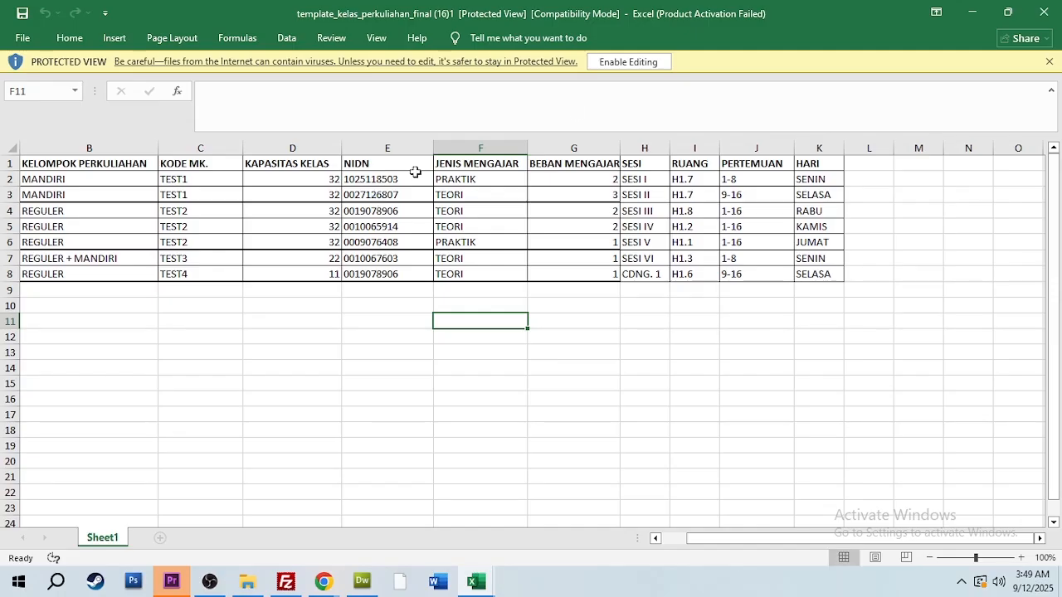
{"action": "left_click", "coordinate": [632, 61]}
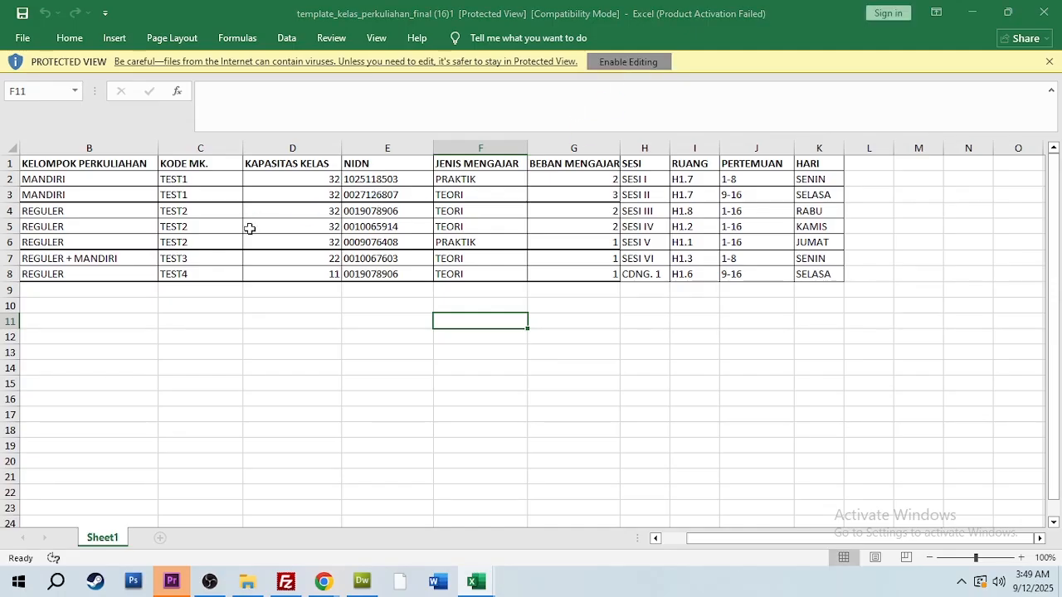
Set the SESI value of class 2 Test 1 in cell H8 to SESI I
{"action": "left_click", "coordinate": [56, 227]}
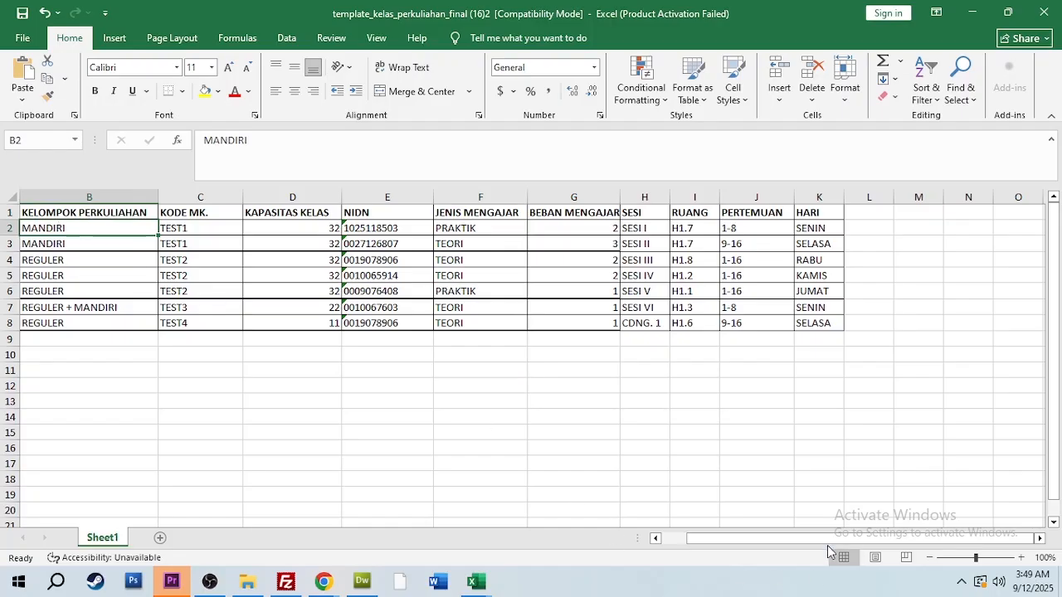
{"action": "left_click_drag", "start_coordinate": [831, 537], "coordinate": [751, 540]}
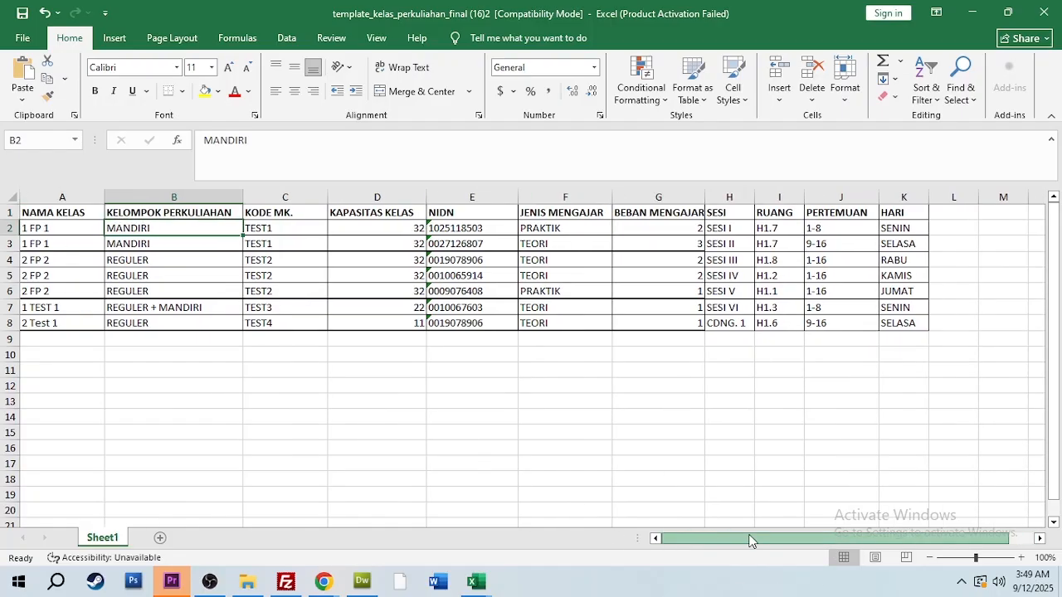
{"action": "left_click", "coordinate": [60, 231]}
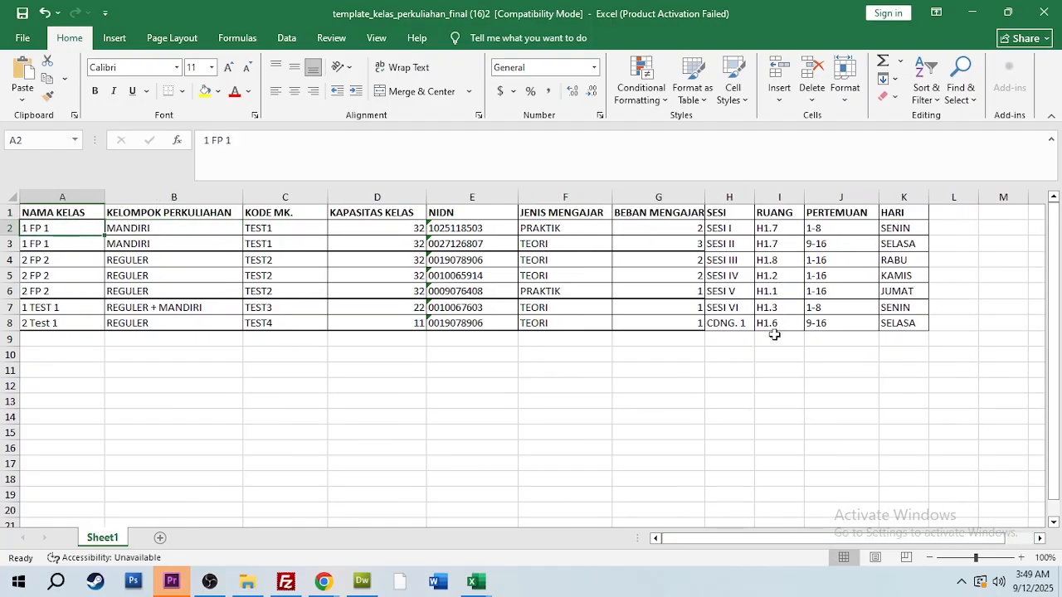
{"action": "left_click", "coordinate": [711, 323]}
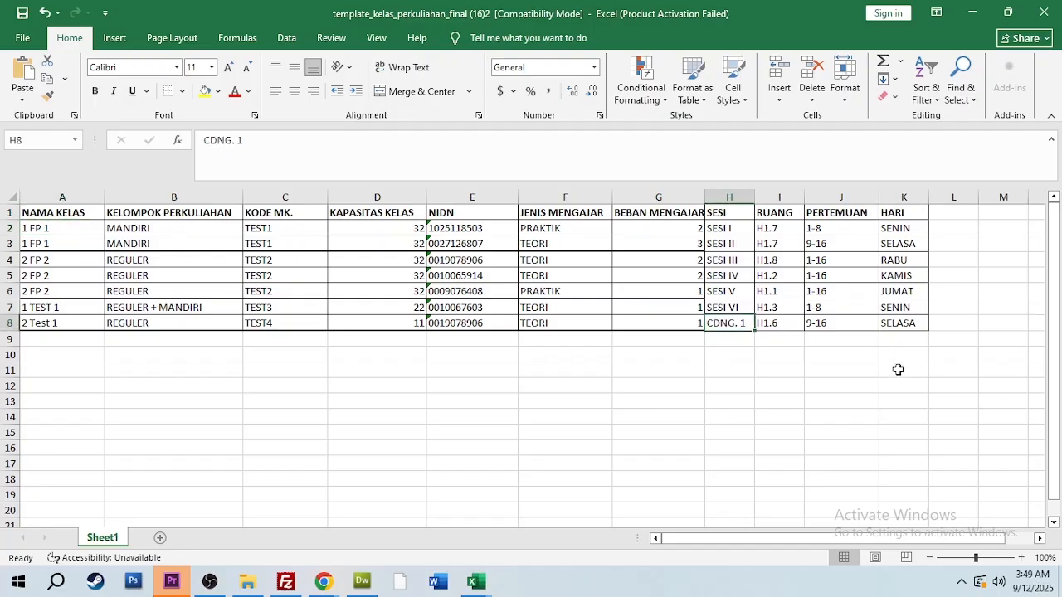
{"action": "type", "text": "SESI I"}
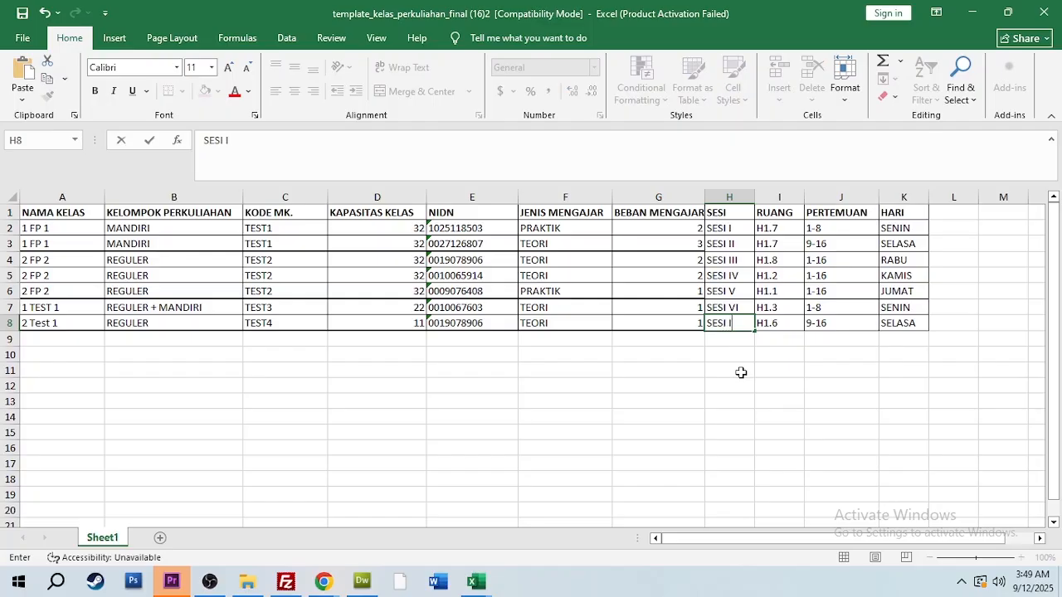
{"action": "left_click", "coordinate": [711, 341]}
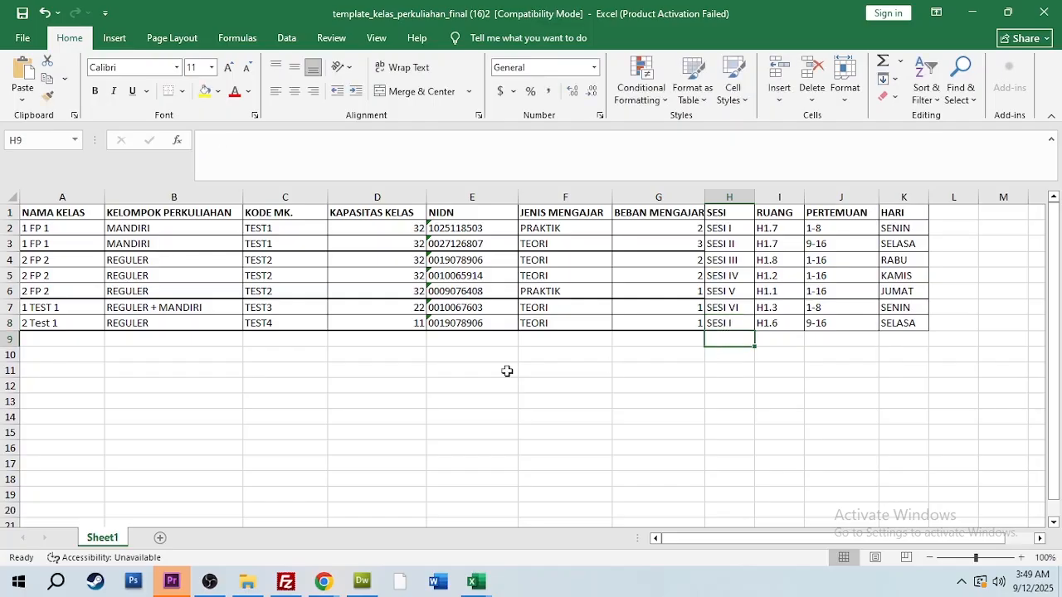
Examine how the NIDN values in cells E2 to E8 are entered, including their leading apostrophe
{"action": "left_click", "coordinate": [458, 229]}
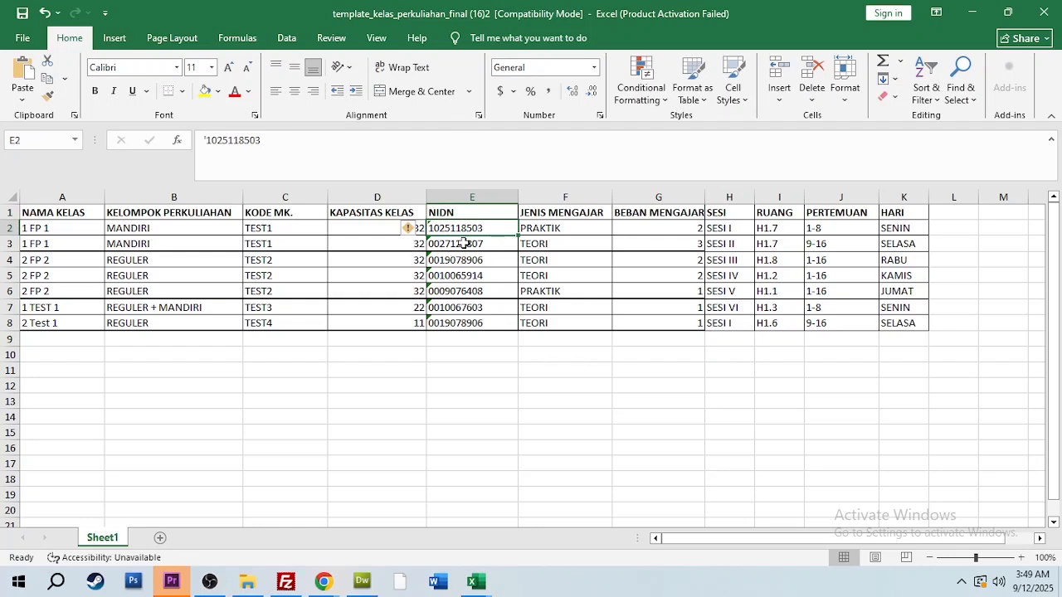
{"action": "left_click", "coordinate": [468, 244]}
{"action": "left_click", "coordinate": [471, 260]}
{"action": "left_click", "coordinate": [471, 277]}
{"action": "left_click", "coordinate": [472, 292]}
{"action": "left_click", "coordinate": [474, 309]}
{"action": "left_click", "coordinate": [474, 325]}
{"action": "left_click", "coordinate": [470, 228]}
Add a space before and after the NIDN in cell E2
{"action": "left_click", "coordinate": [208, 141]}
{"action": "left_click", "coordinate": [396, 374]}
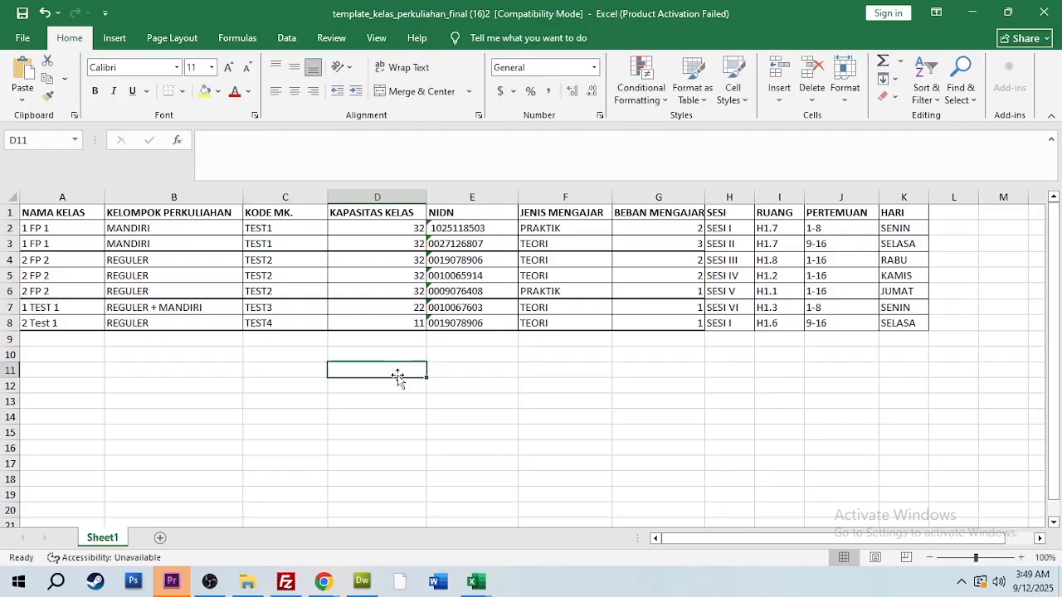
{"action": "left_click", "coordinate": [455, 234]}
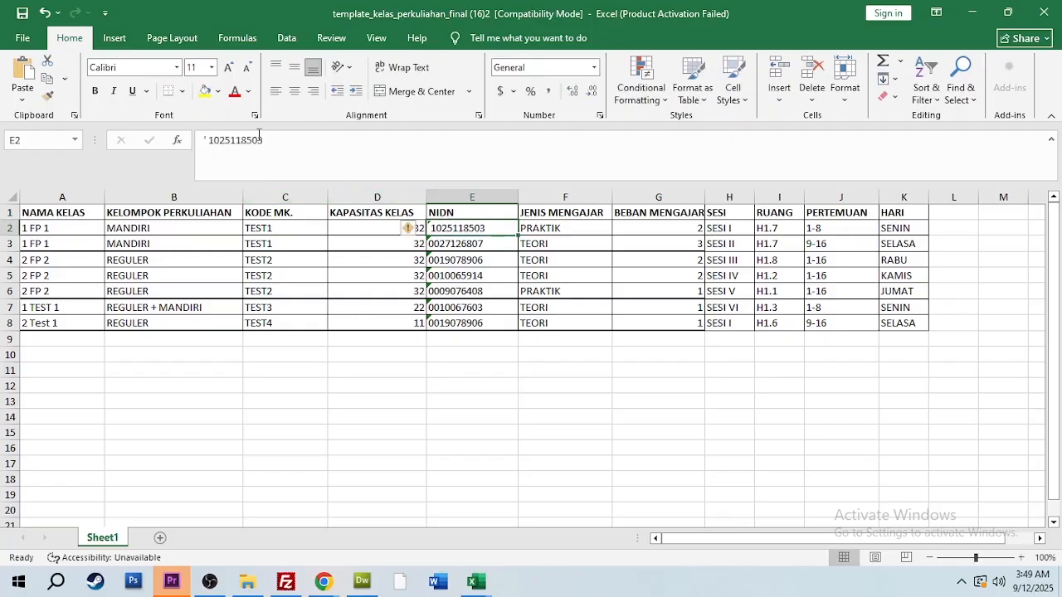
{"action": "left_click", "coordinate": [464, 398]}
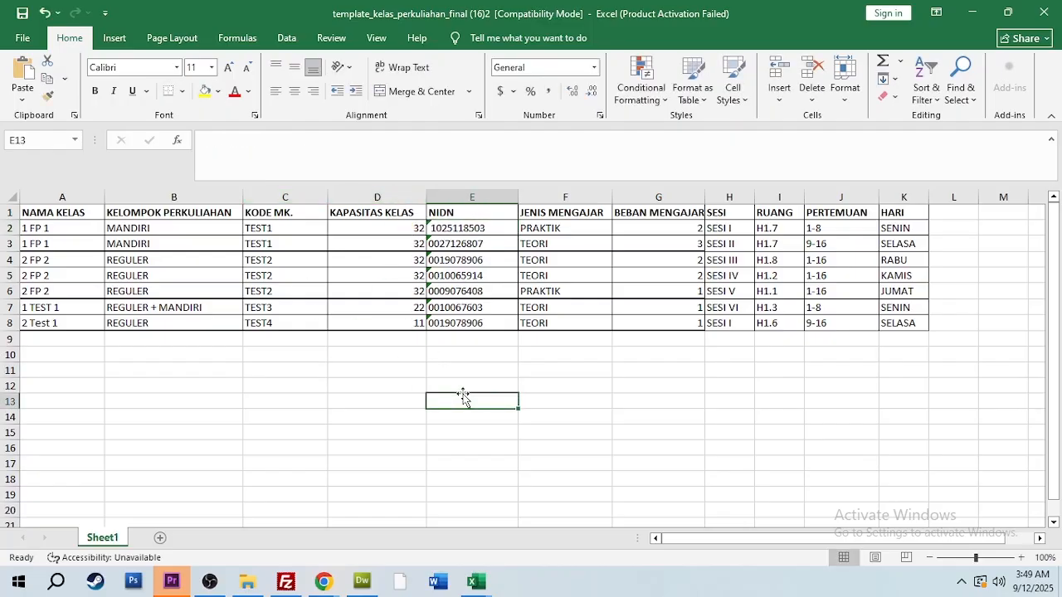
Remove the spaces before and after the NIDN in cell E2, keeping the apostrophe
{"action": "double_click", "coordinate": [464, 228]}
{"action": "left_click", "coordinate": [209, 142]}
{"action": "key", "text": "Delete"}
{"action": "left_click", "coordinate": [265, 144]}
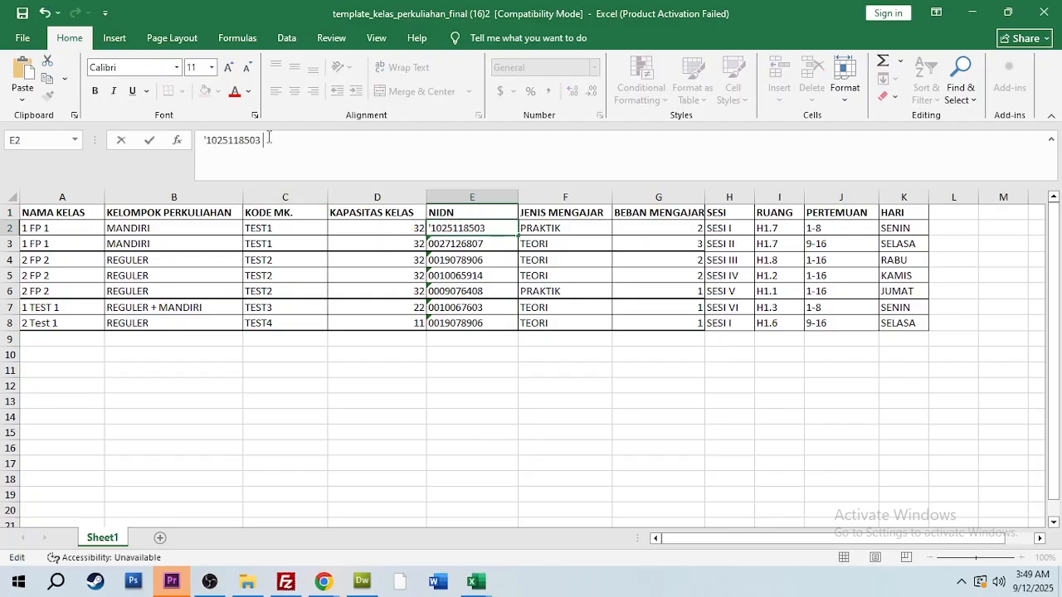
{"action": "key", "text": "BackSpace"}
{"action": "left_click", "coordinate": [359, 369]}
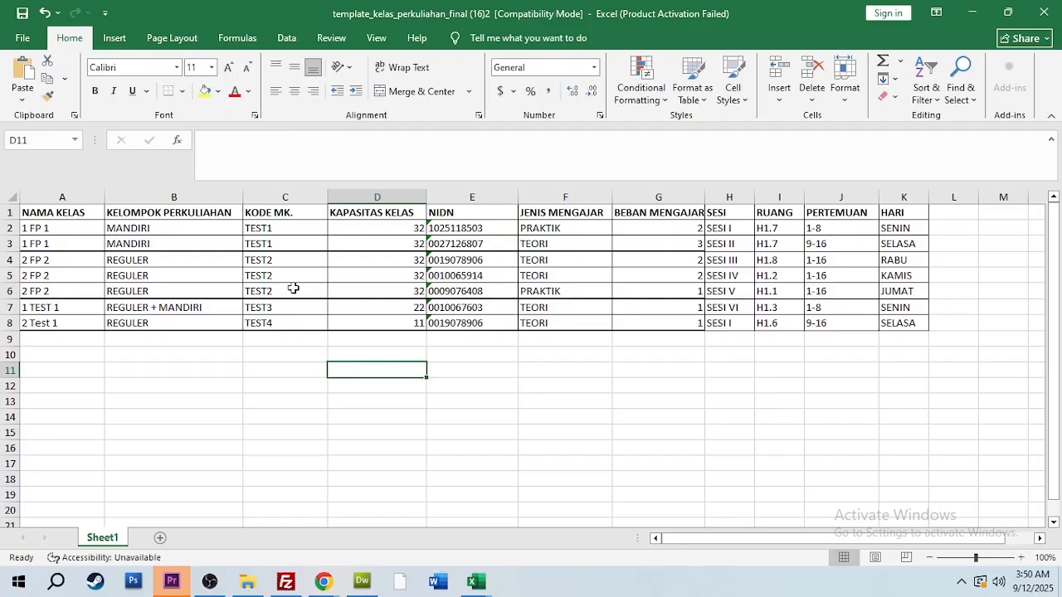
Save the workbook in the Downloads folder as Template AET in Excel 97-2003 Workbook format
{"action": "key", "text": "ctrl+s"}
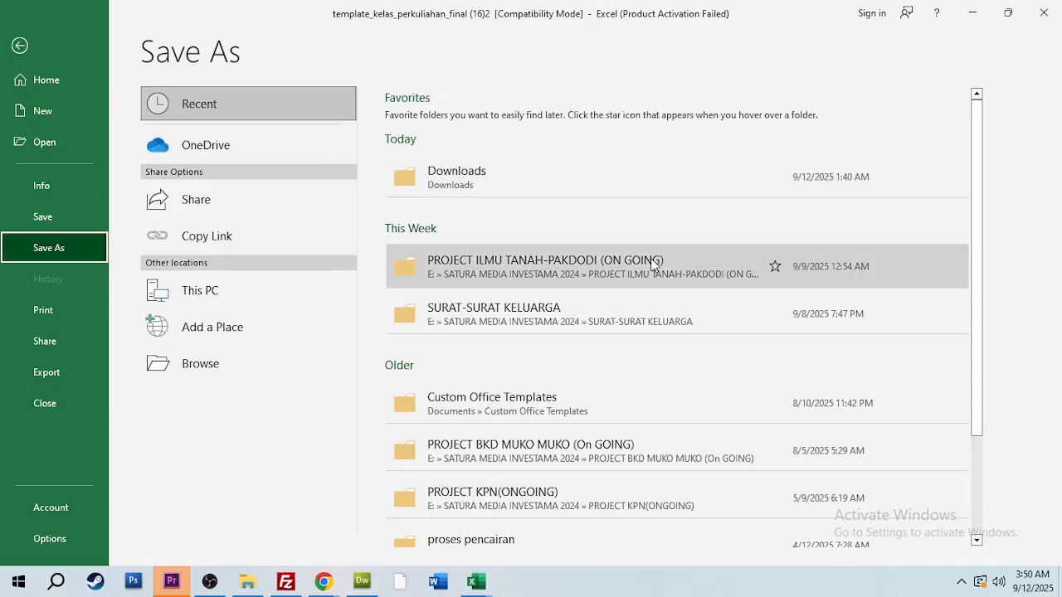
{"action": "left_click", "coordinate": [481, 170]}
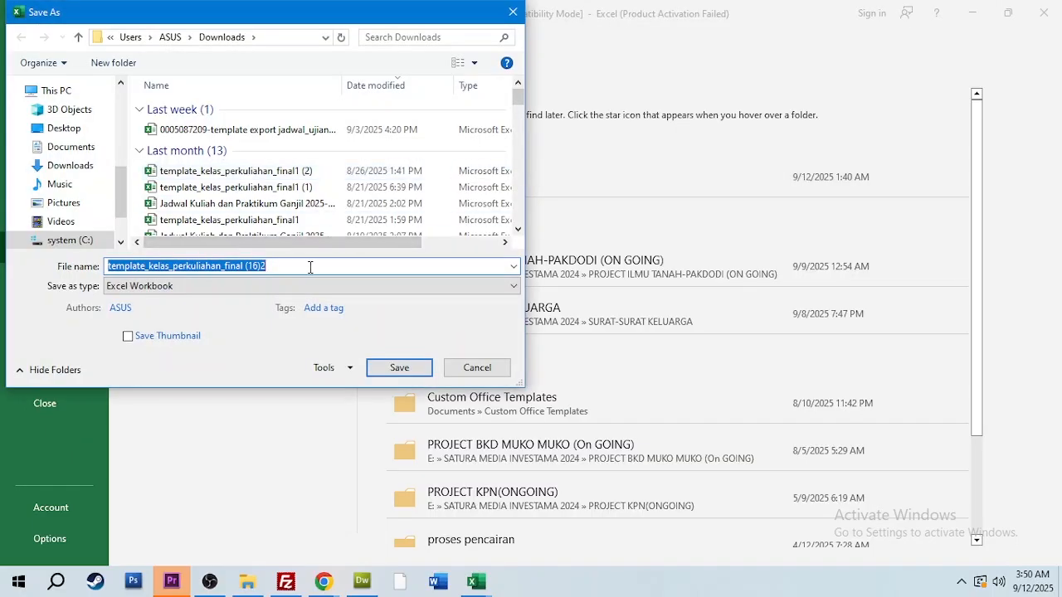
{"action": "left_click", "coordinate": [313, 266]}
{"action": "left_click_drag", "start_coordinate": [288, 266], "coordinate": [60, 274]}
{"action": "type", "text": "Template AET"}
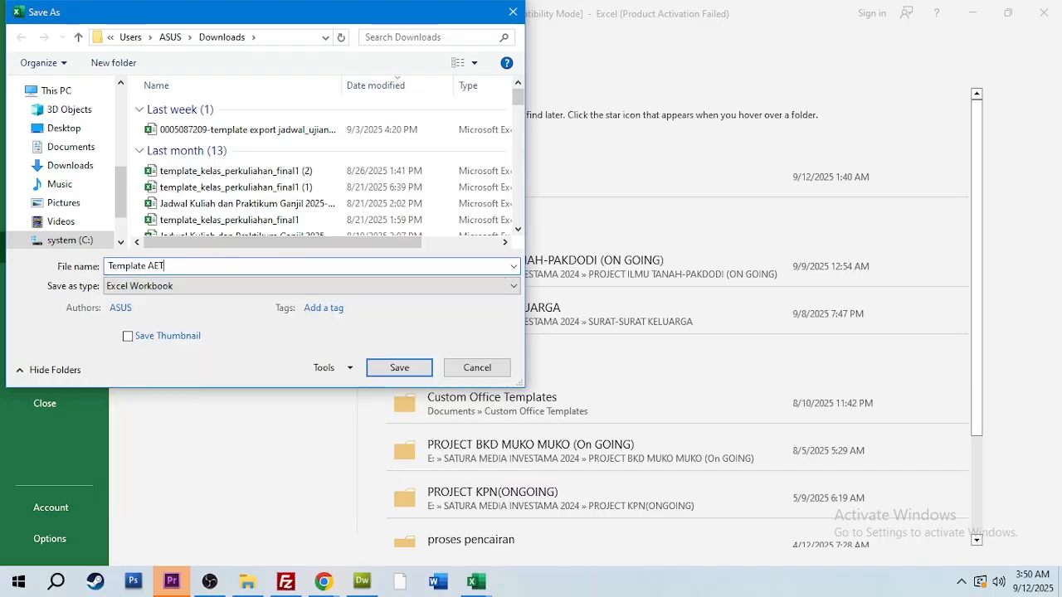
{"action": "left_click", "coordinate": [171, 287]}
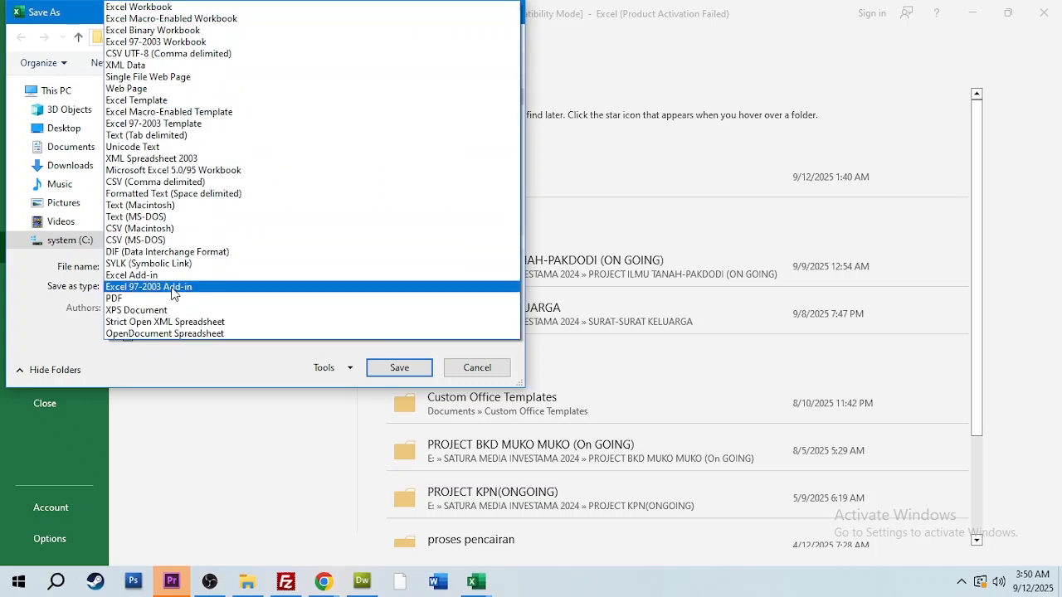
{"action": "left_click", "coordinate": [187, 43]}
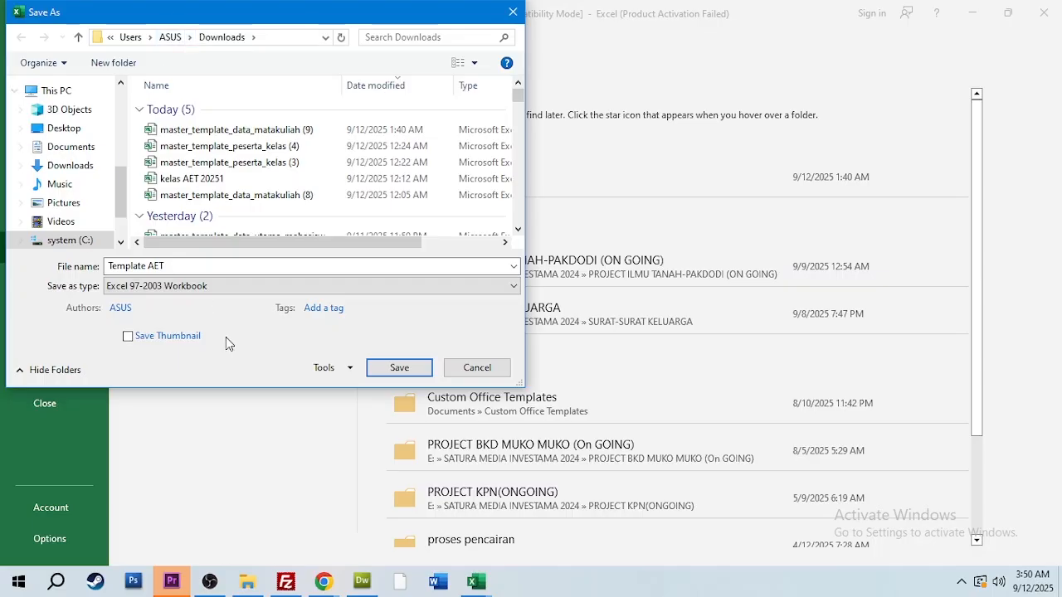
{"action": "left_click", "coordinate": [398, 368]}
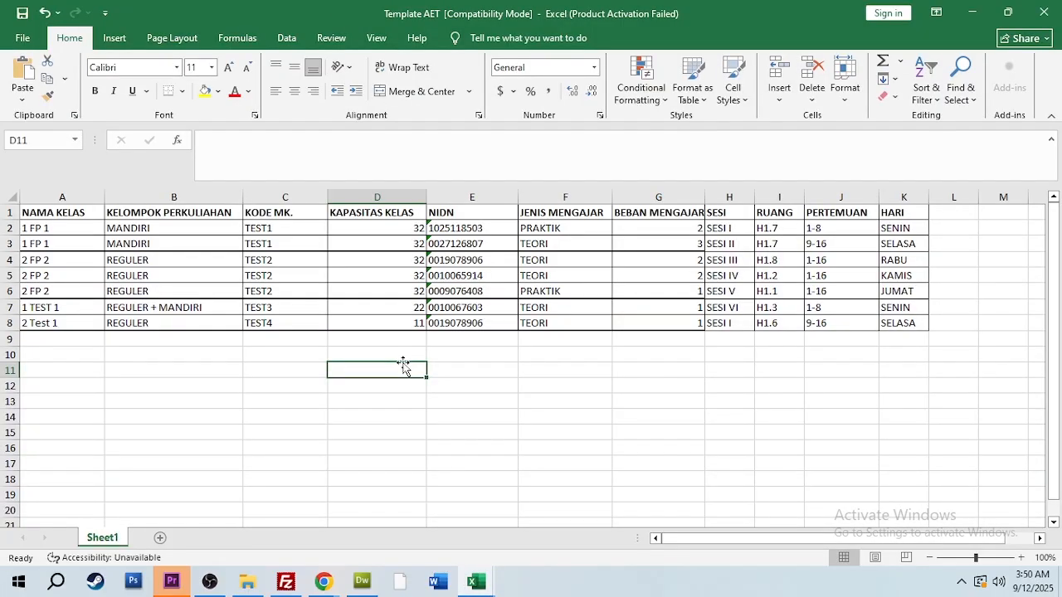
Switch to SIMPATI in Chrome, choose Template AET from Downloads as the class data file and try to import it
{"action": "mouse_move", "coordinate": [325, 586]}
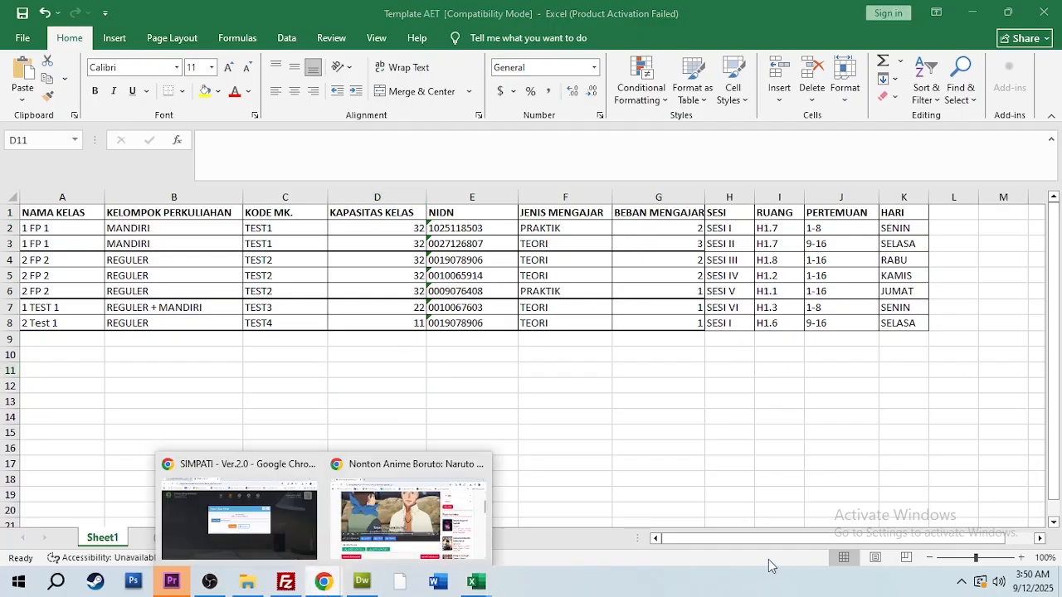
{"action": "left_click", "coordinate": [268, 545]}
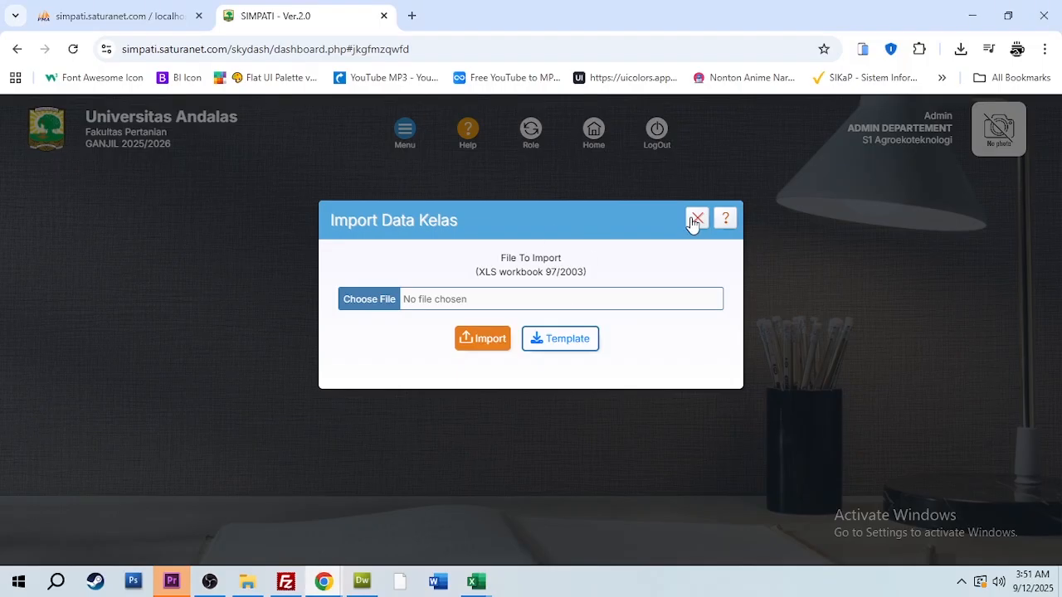
{"action": "left_click", "coordinate": [365, 300]}
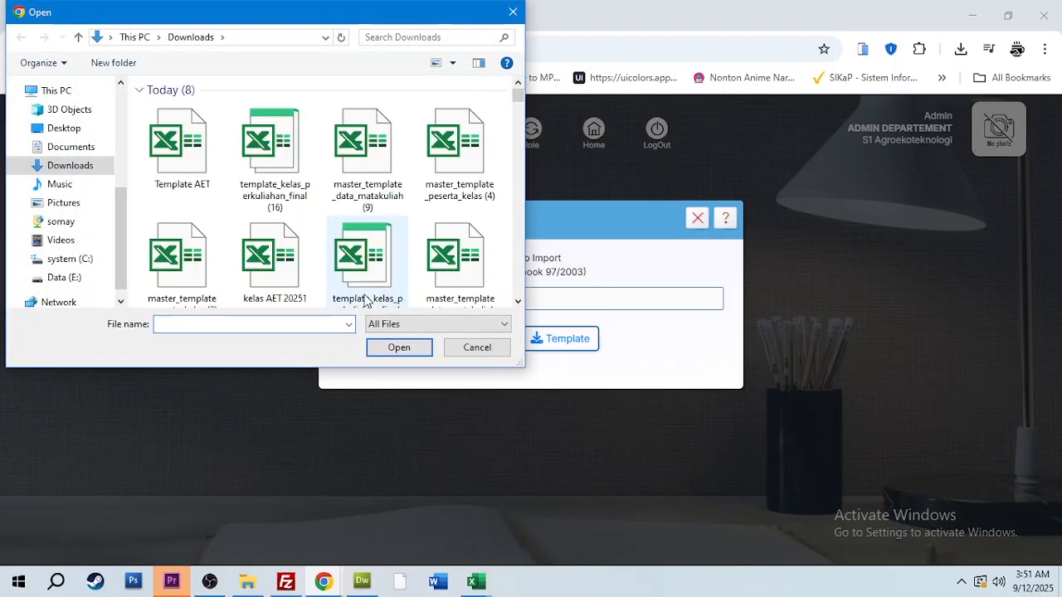
{"action": "left_click", "coordinate": [168, 158]}
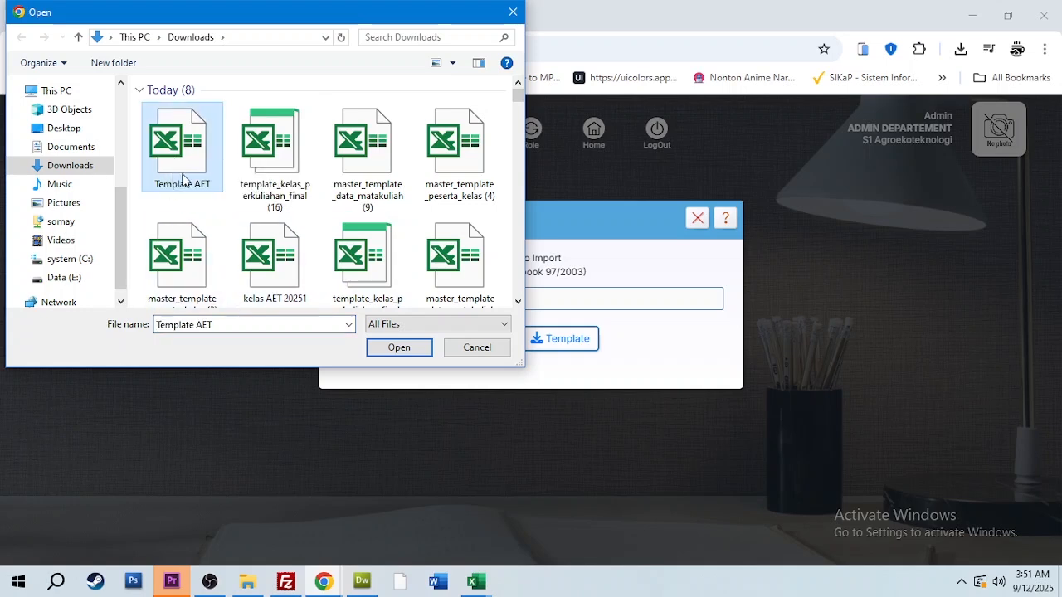
{"action": "left_click", "coordinate": [399, 348]}
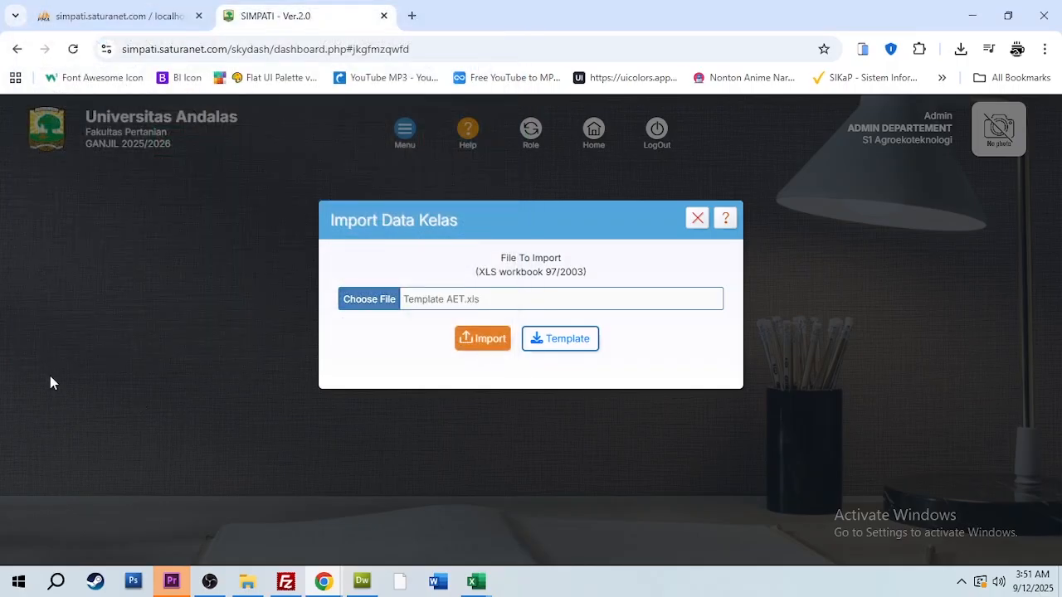
{"action": "left_click", "coordinate": [489, 340]}
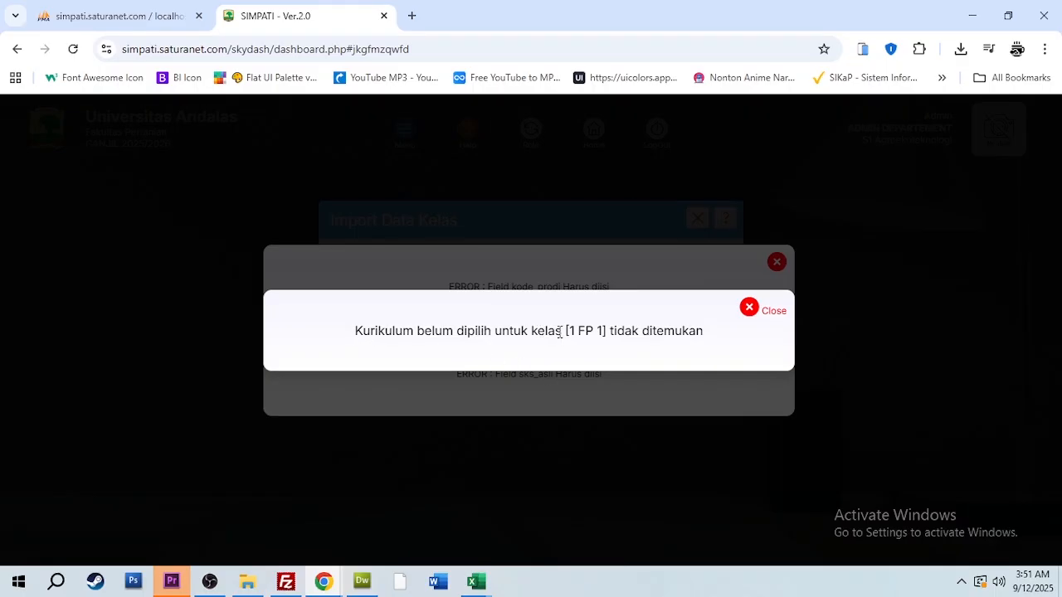
Dismiss the import error and dialog, and set the class form to S1 Agroekoteknologi, GANJIL 2025/2026 and Kurikulum Contoh 1
{"action": "left_click", "coordinate": [750, 312]}
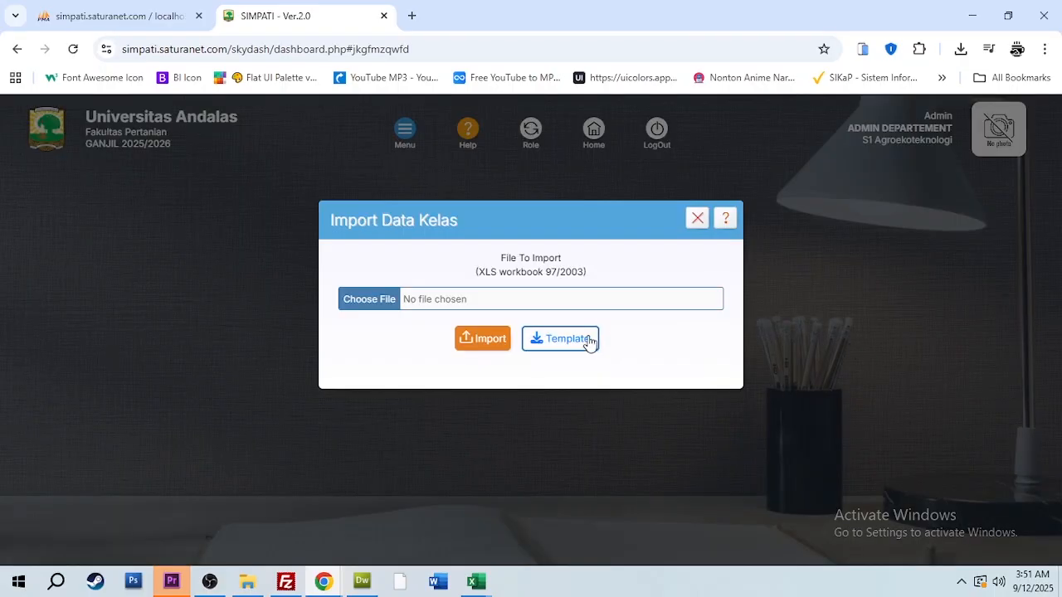
{"action": "left_click", "coordinate": [702, 221]}
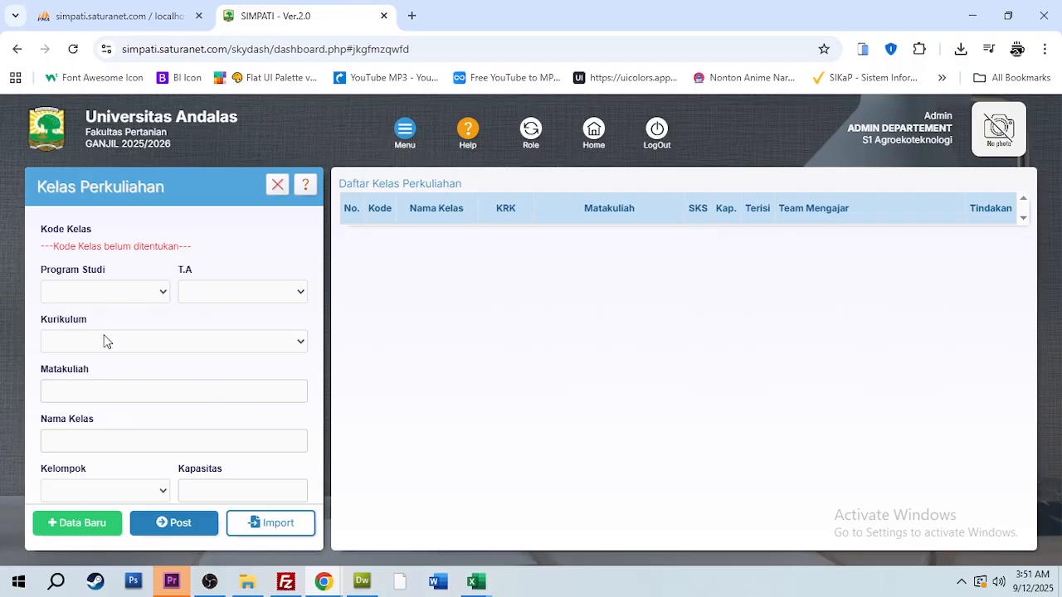
{"action": "left_click", "coordinate": [142, 291]}
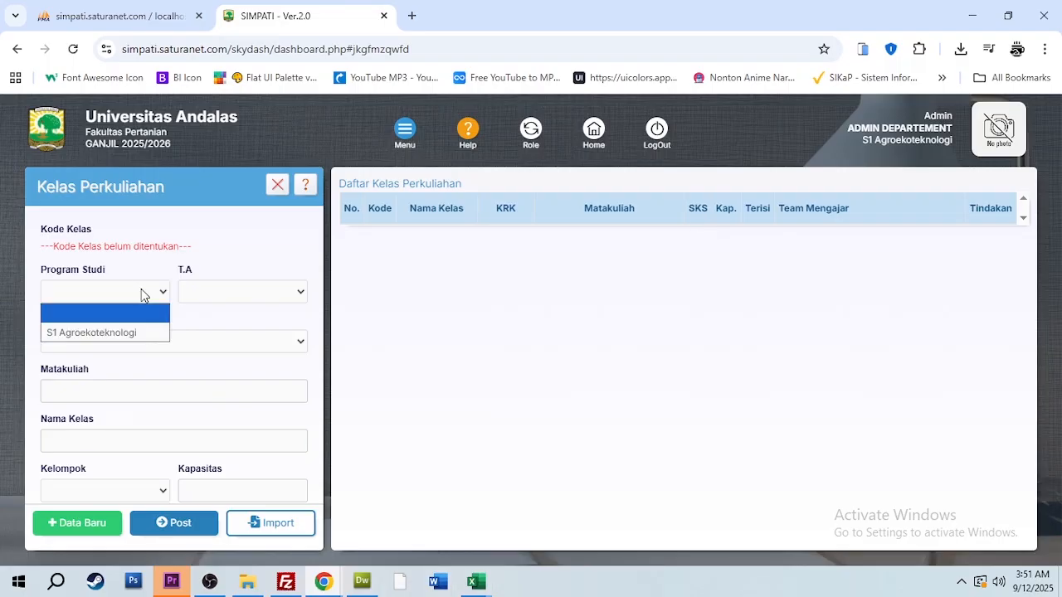
{"action": "left_click", "coordinate": [136, 334]}
{"action": "left_click", "coordinate": [277, 292]}
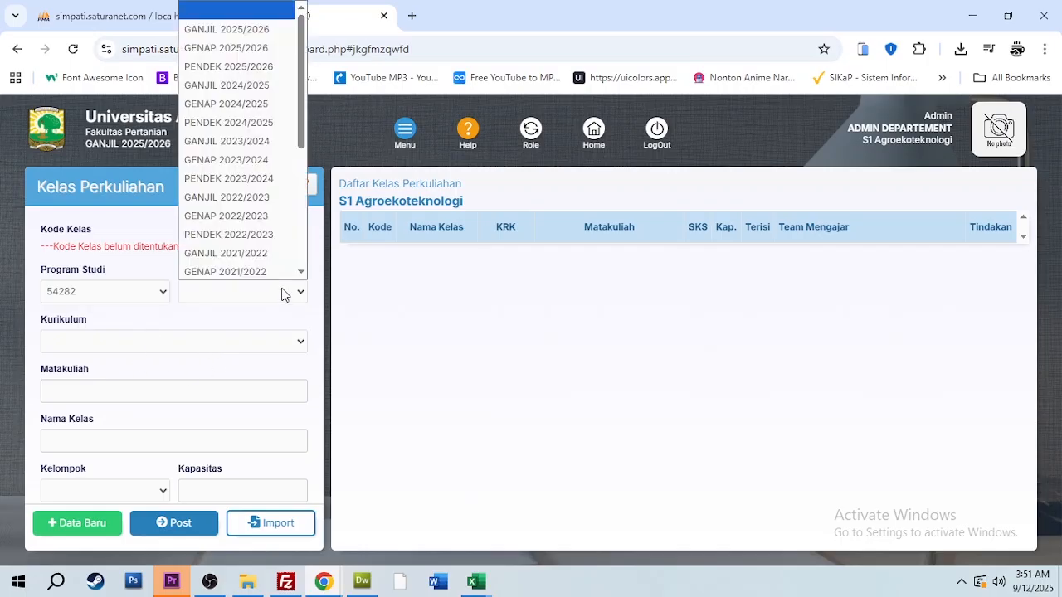
{"action": "left_click", "coordinate": [277, 30]}
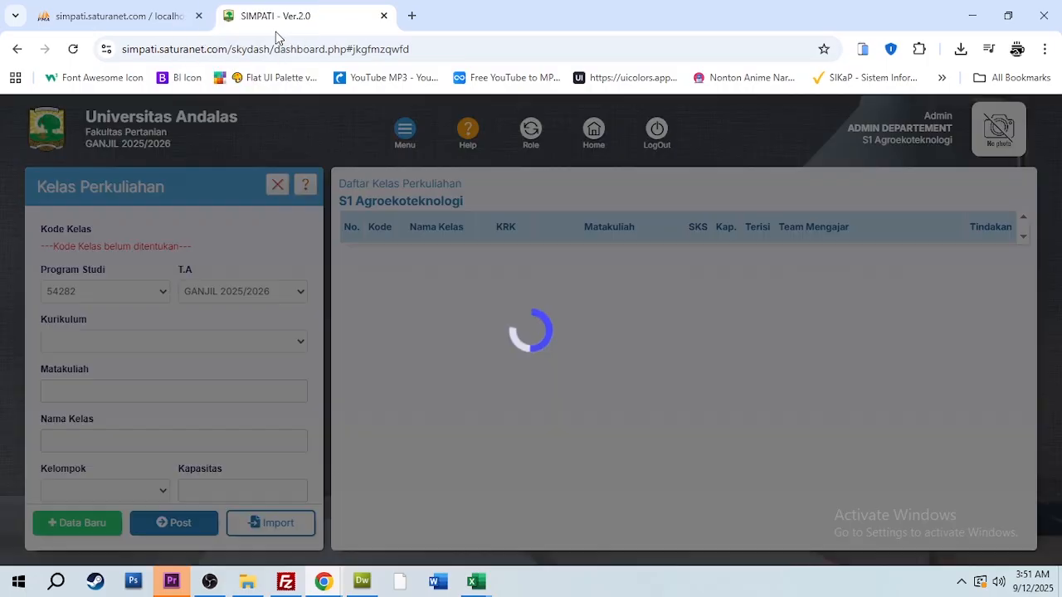
{"action": "left_click", "coordinate": [232, 342]}
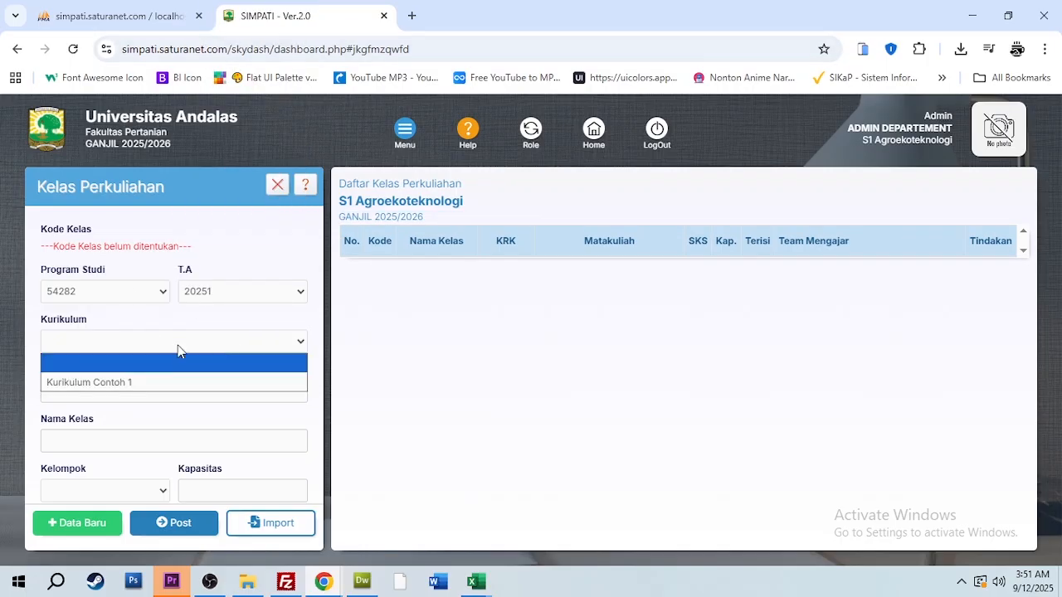
{"action": "left_click", "coordinate": [146, 382]}
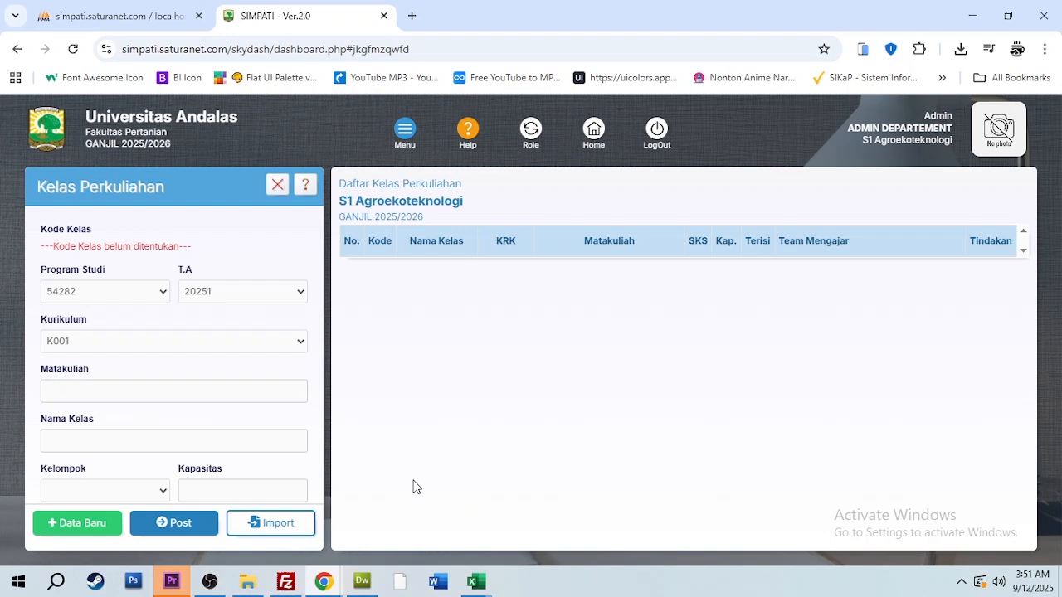
Import the class data from Template AET in Downloads and close the import dialog
{"action": "left_click", "coordinate": [278, 523]}
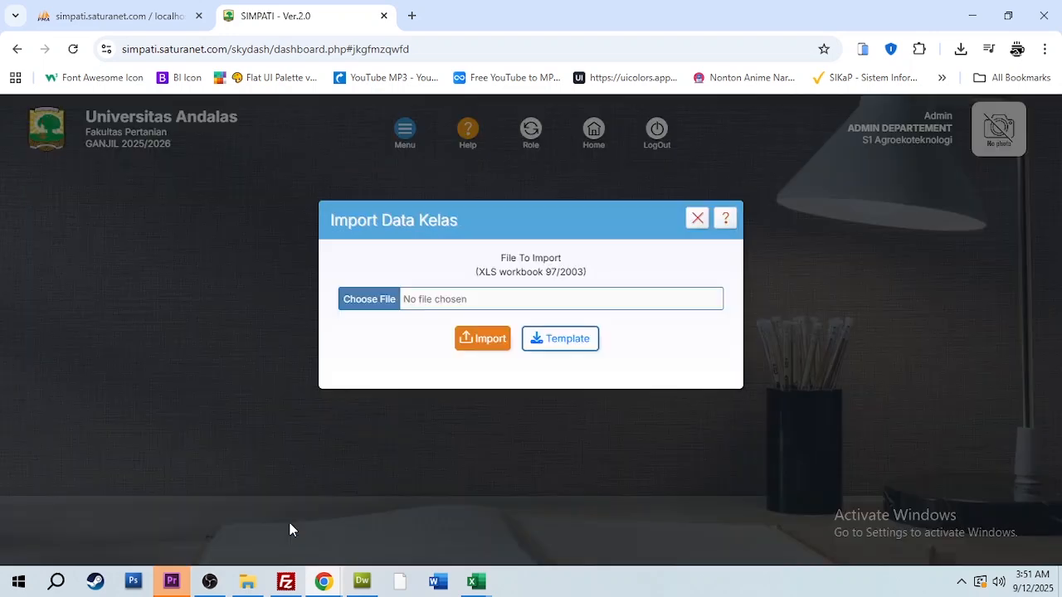
{"action": "left_click", "coordinate": [365, 304]}
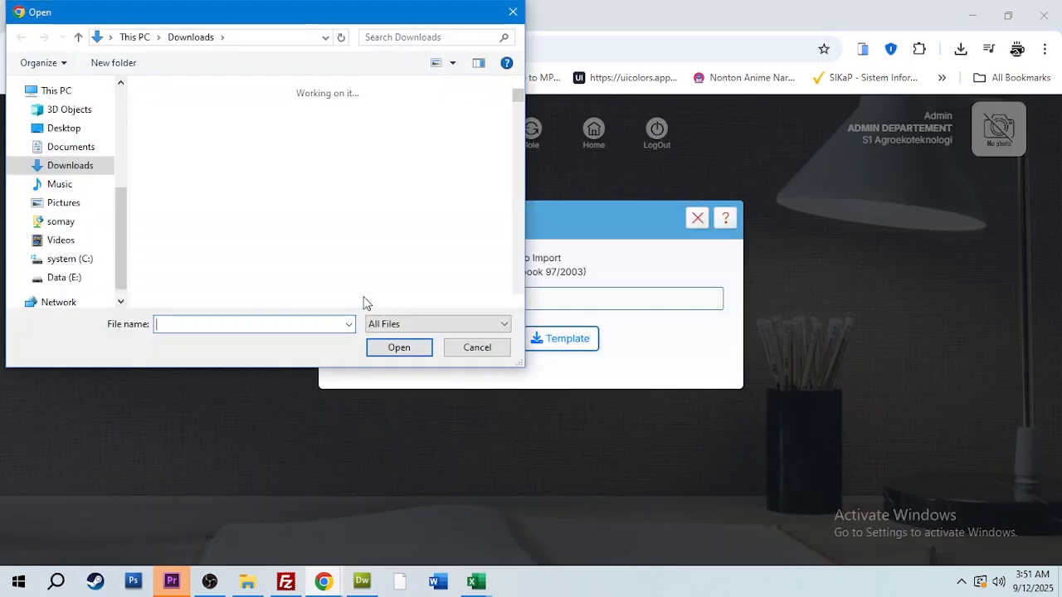
{"action": "left_click", "coordinate": [191, 161]}
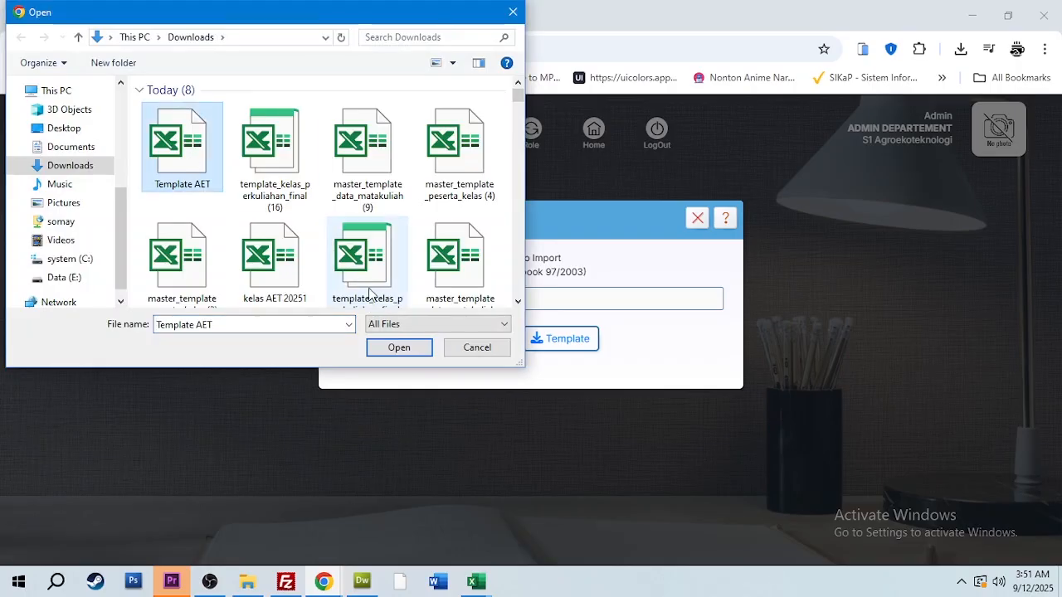
{"action": "left_click", "coordinate": [392, 347]}
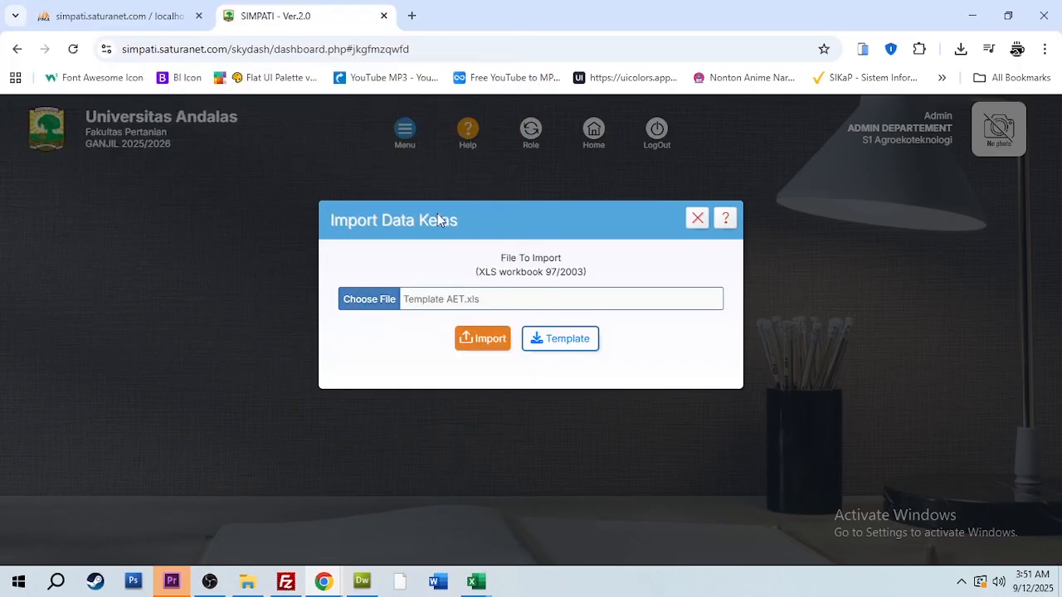
{"action": "left_click", "coordinate": [481, 338]}
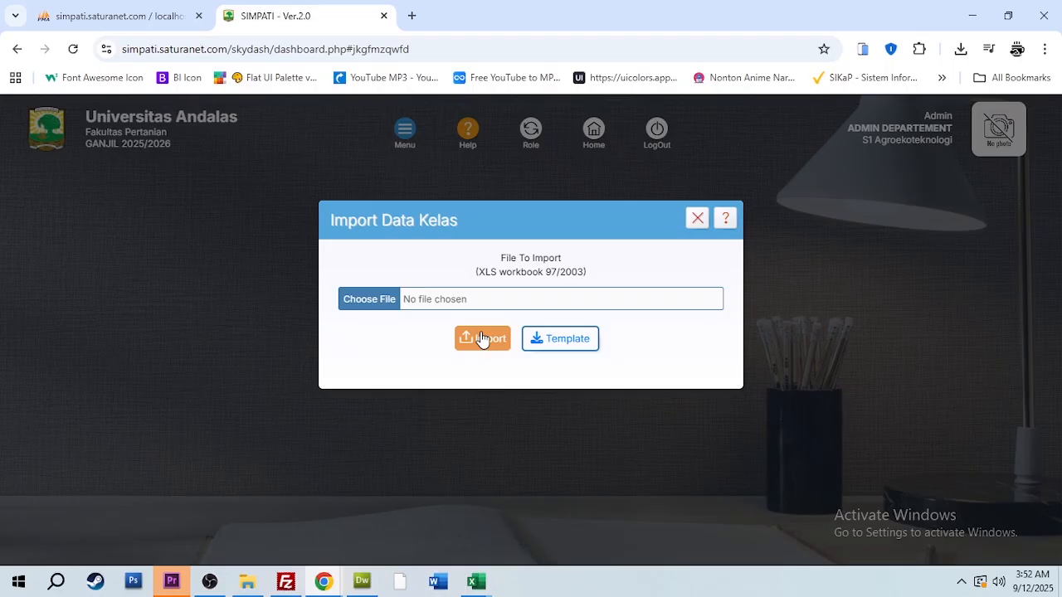
{"action": "left_click", "coordinate": [693, 219]}
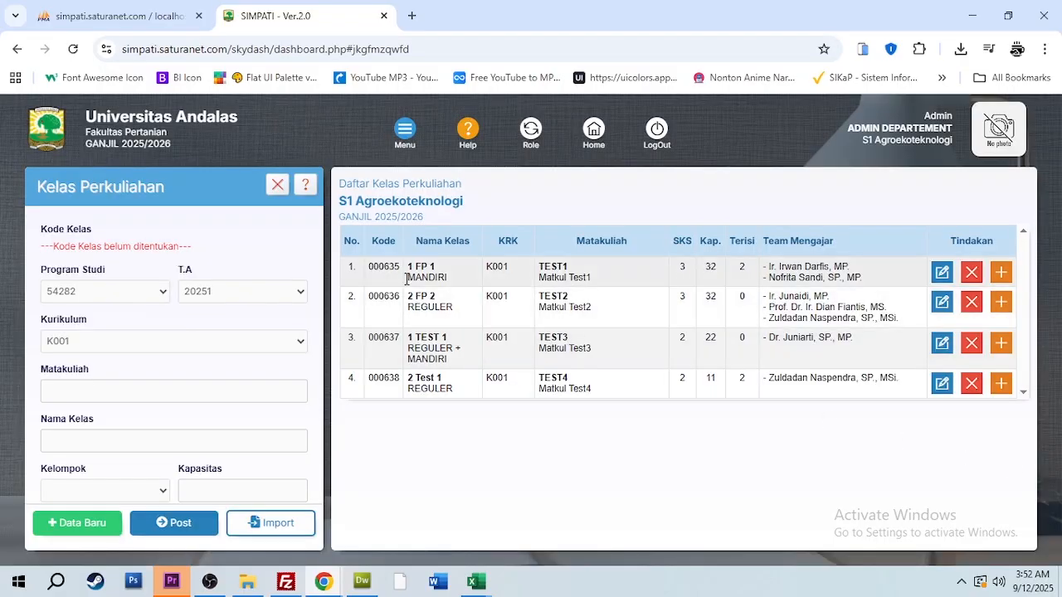
Review the imported rows in the Daftar Kelas Perkuliahan list, including the teaching team of class 1 FP 1
{"action": "left_click_drag", "start_coordinate": [371, 267], "coordinate": [882, 394]}
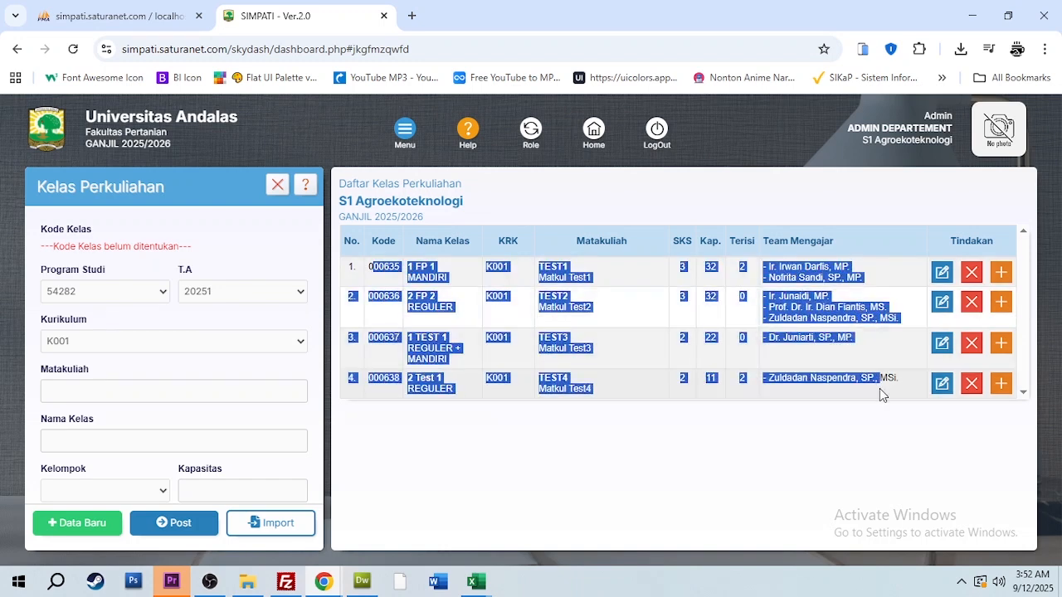
{"action": "left_click", "coordinate": [631, 385]}
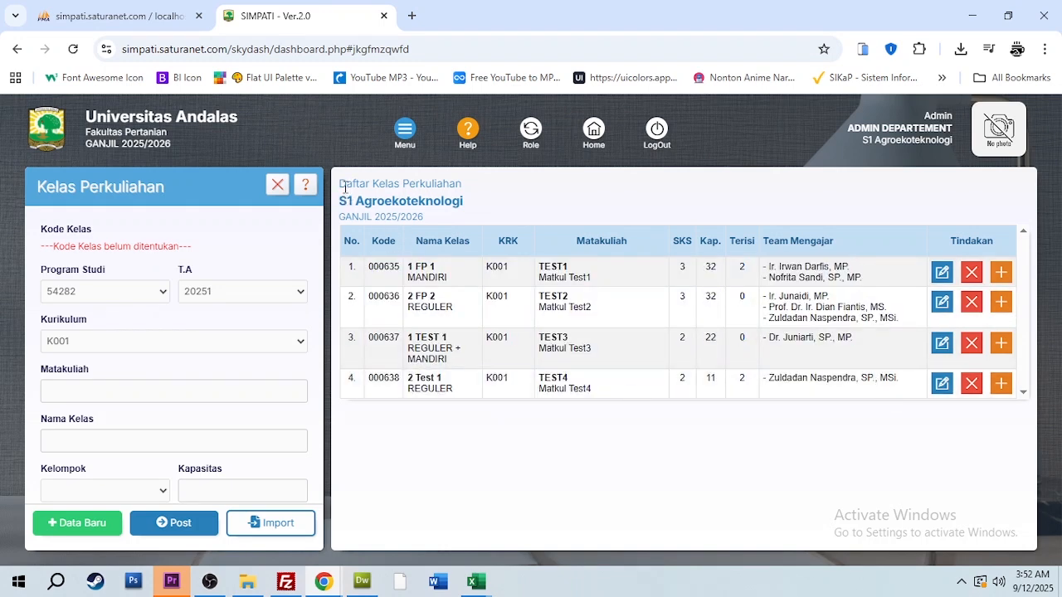
{"action": "left_click_drag", "start_coordinate": [338, 183], "coordinate": [485, 188]}
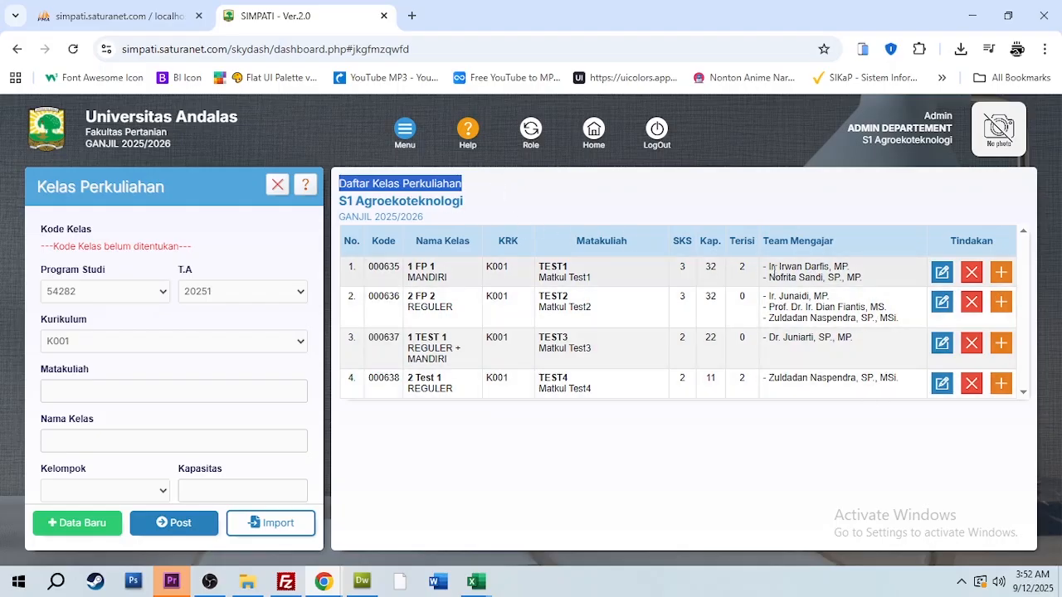
{"action": "left_click_drag", "start_coordinate": [769, 269], "coordinate": [872, 292]}
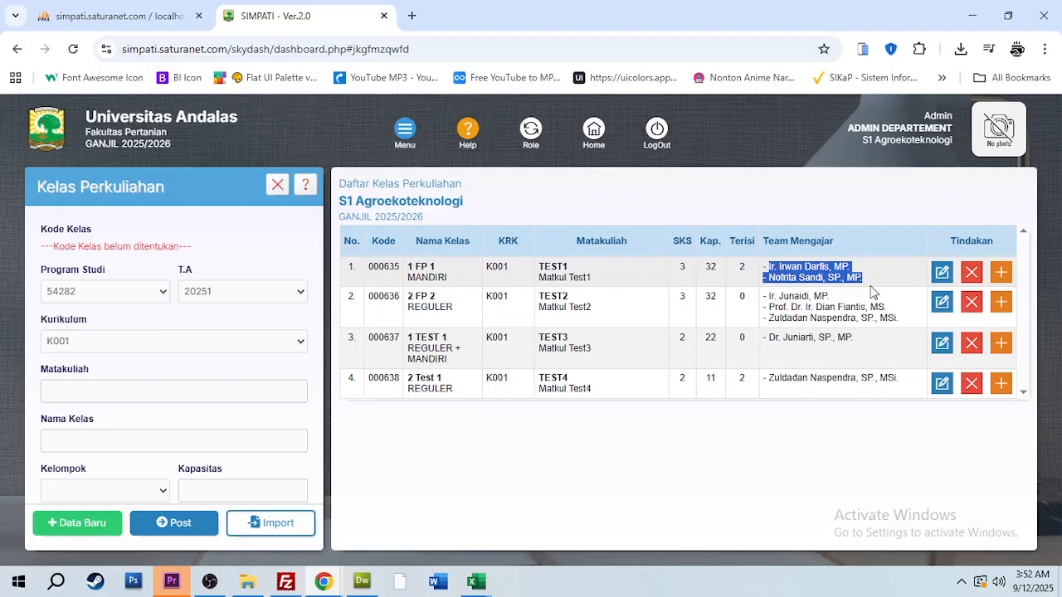
{"action": "left_click", "coordinate": [789, 267]}
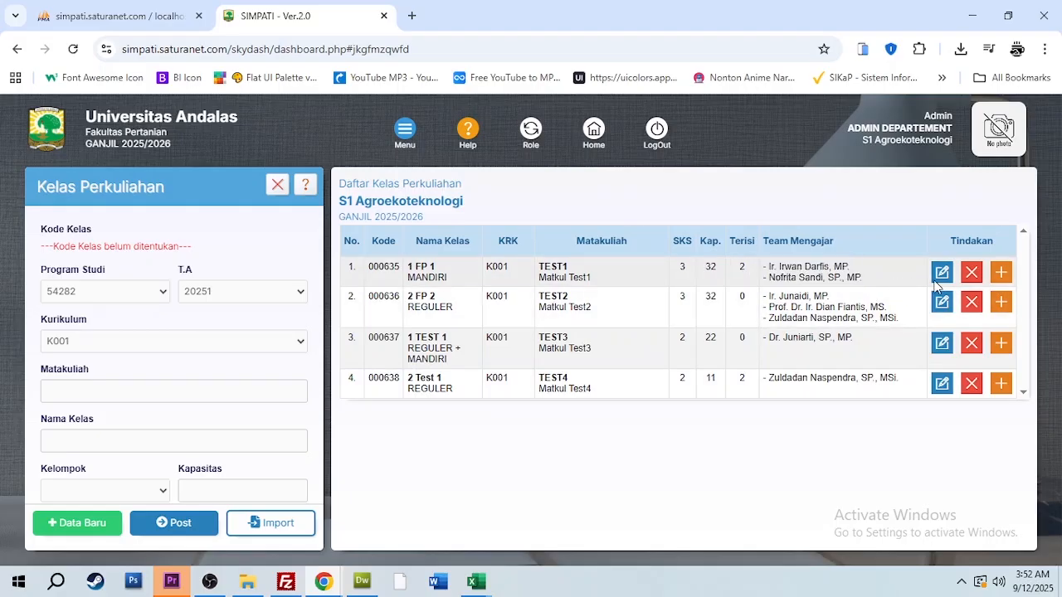
In the teaching team of class 1 FP 1, set the PRAKTIK lecturer's Pertemuan to 9-16 and save it
{"action": "left_click", "coordinate": [1000, 274]}
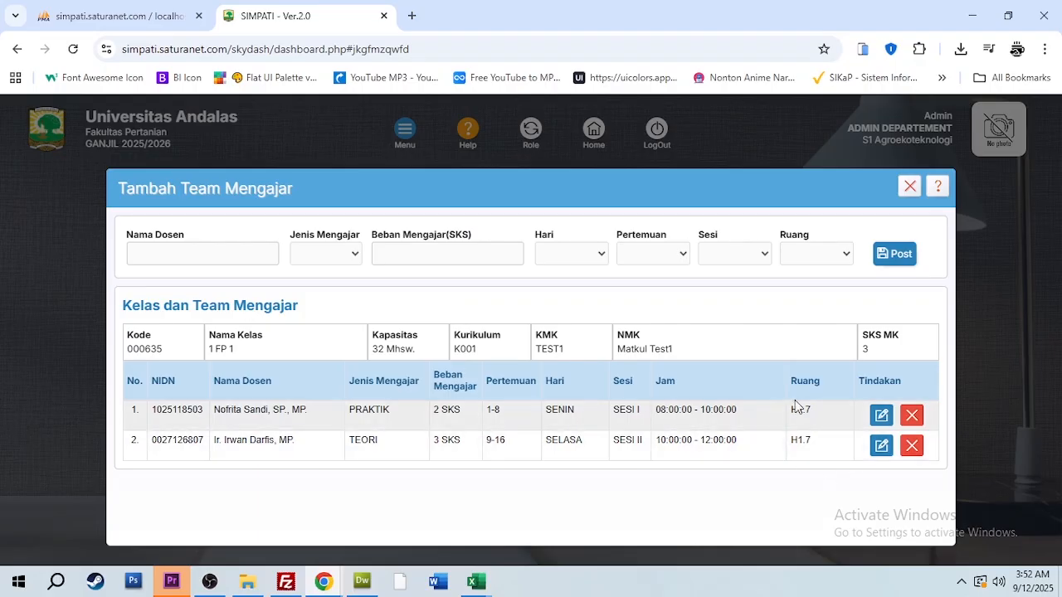
{"action": "left_click", "coordinate": [882, 417]}
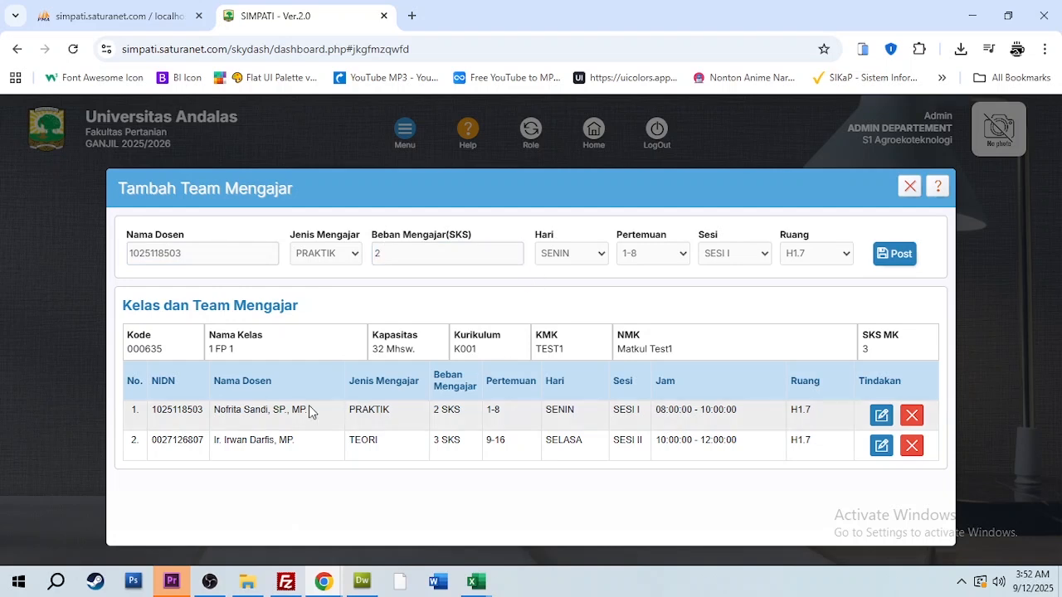
{"action": "left_click", "coordinate": [881, 418]}
{"action": "left_click", "coordinate": [667, 252]}
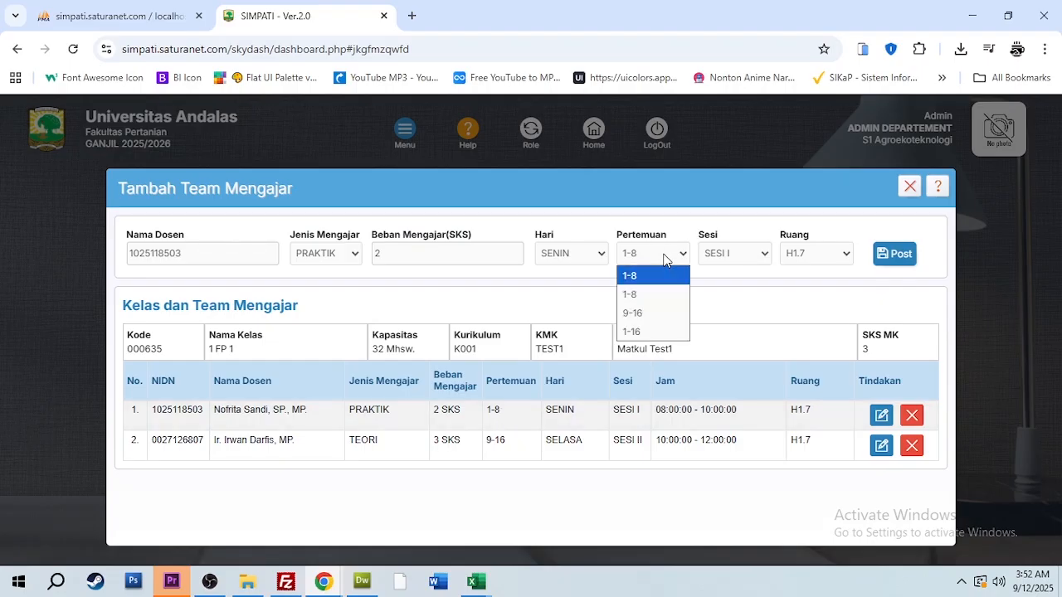
{"action": "left_click", "coordinate": [649, 323]}
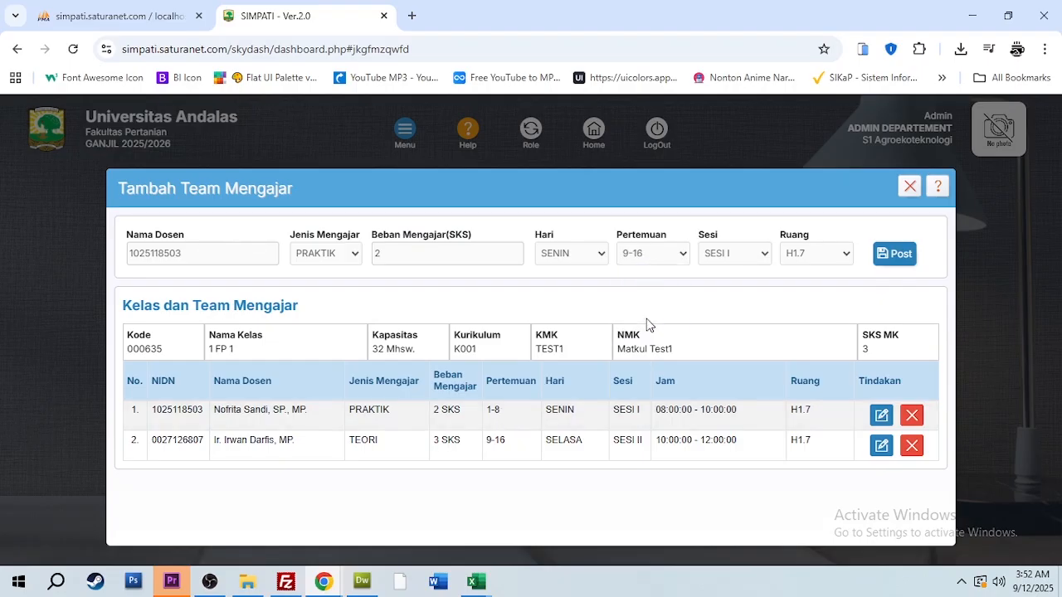
{"action": "left_click", "coordinate": [884, 259]}
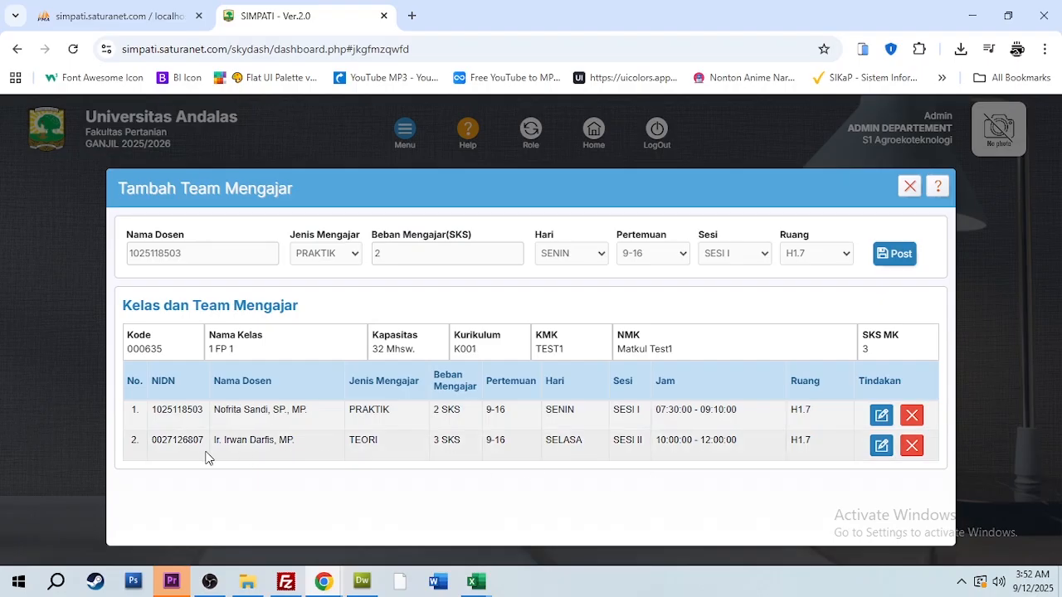
Set the TEORI lecturer's Pertemuan to 1-8, save it and close the teaching team window
{"action": "left_click", "coordinate": [880, 447]}
{"action": "left_click", "coordinate": [646, 255]}
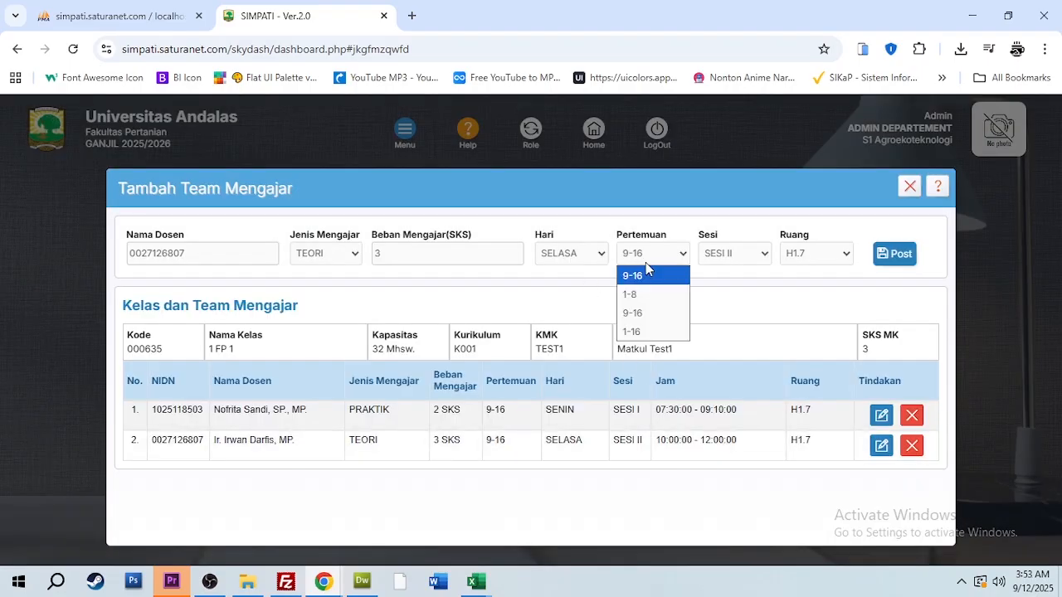
{"action": "left_click", "coordinate": [645, 293]}
{"action": "left_click", "coordinate": [891, 255]}
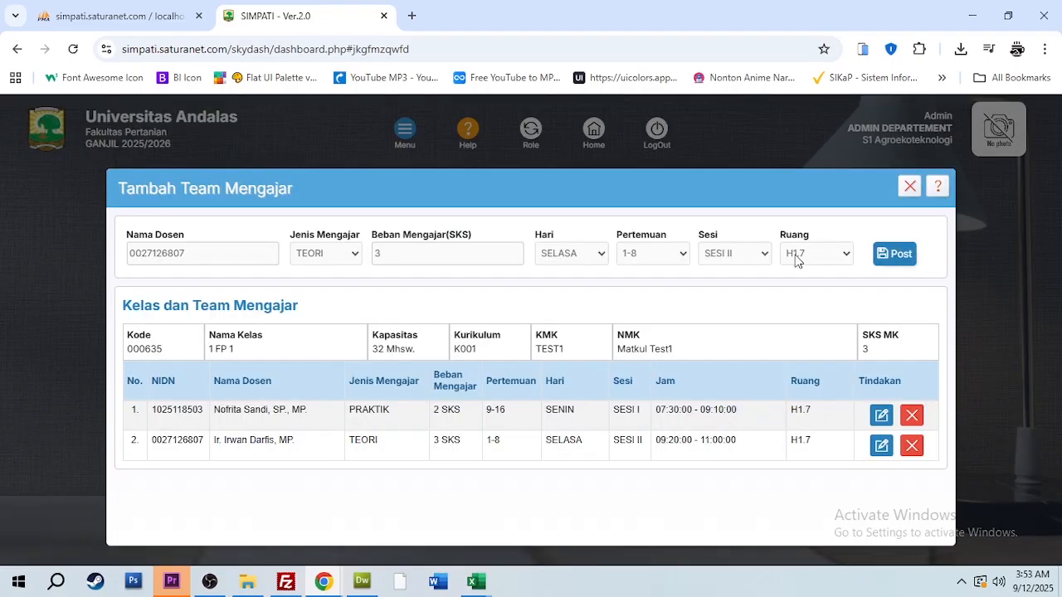
{"action": "left_click", "coordinate": [908, 188]}
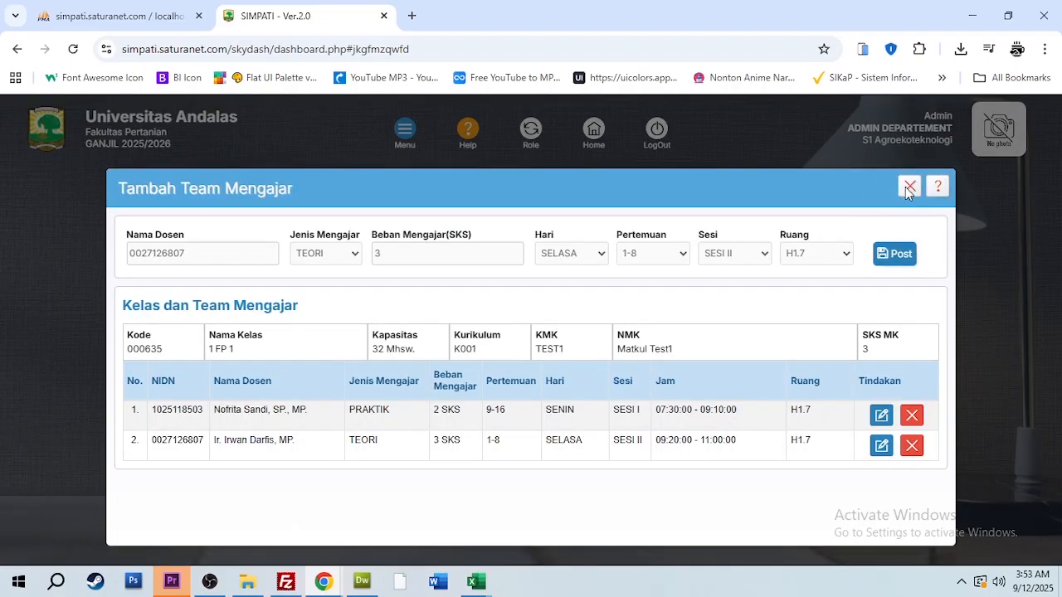